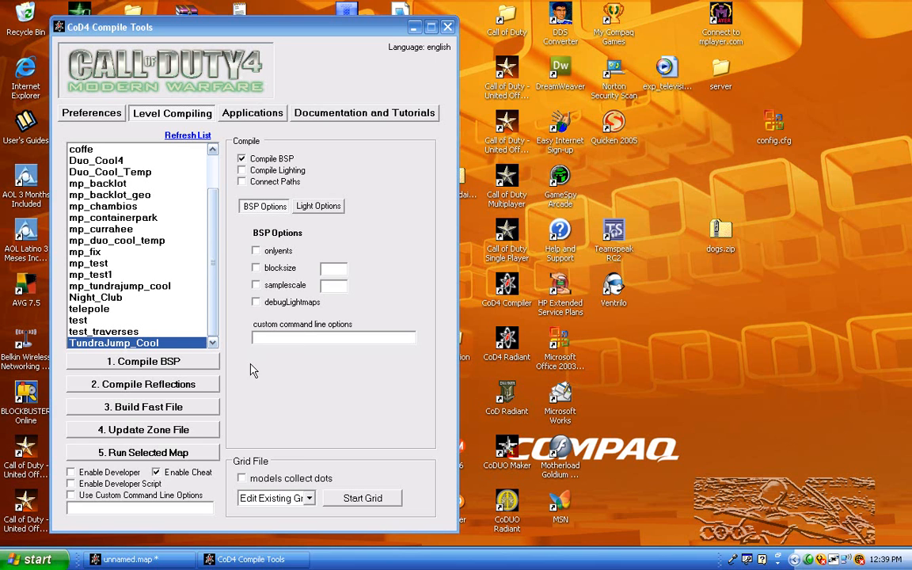
Step: Try to update the zone file of TundraJump_Cool and switch to the unnamed map in CoD4 Radiant
click(199, 429)
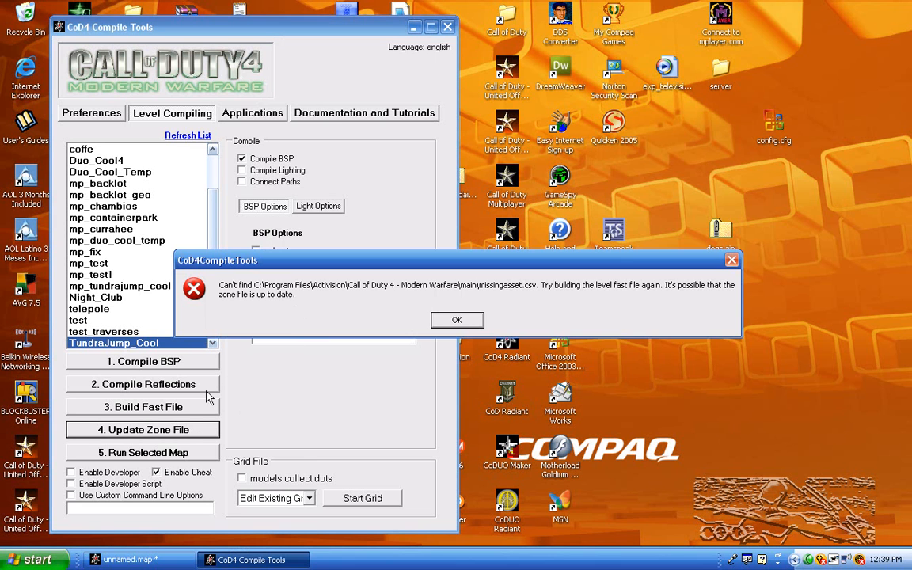
click(463, 322)
click(548, 319)
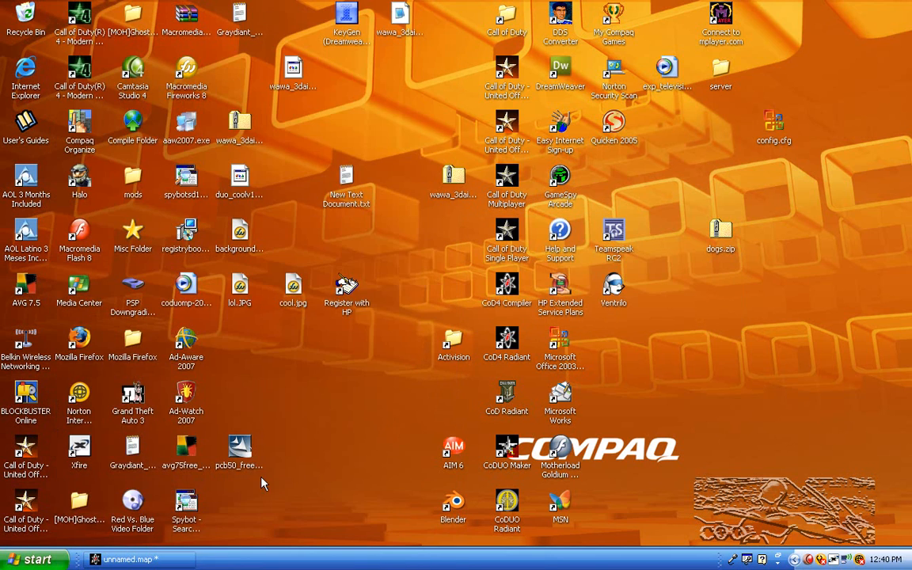
click(174, 558)
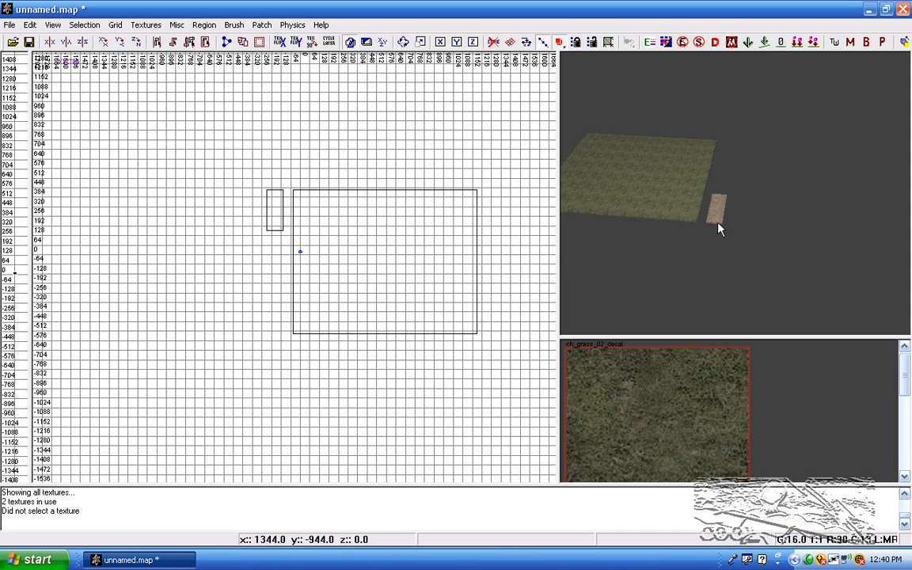
Step: Sample the ch_ground_dirt02 texture from the small dirt brush beside the grass brush
right_drag(629, 208, 655, 140)
shift+click(680, 153)
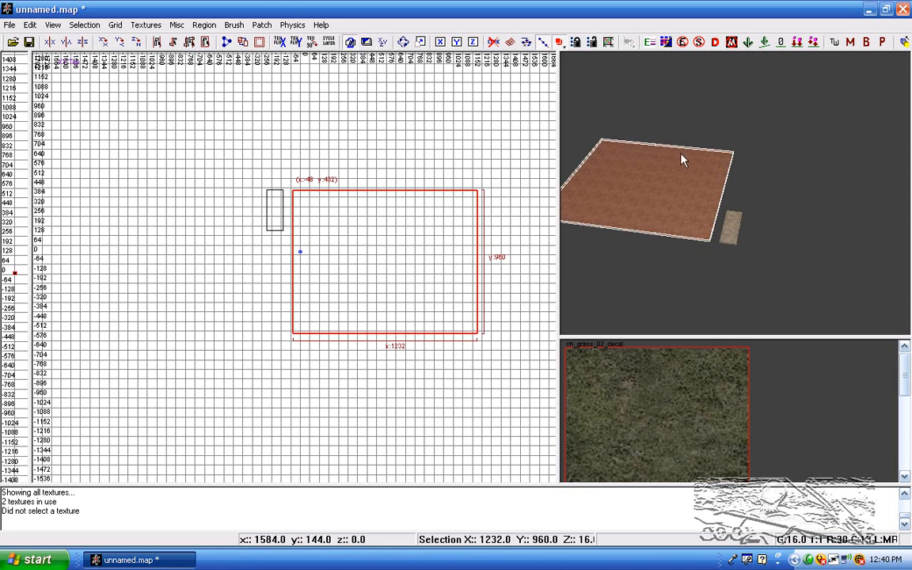
shift+click(647, 182)
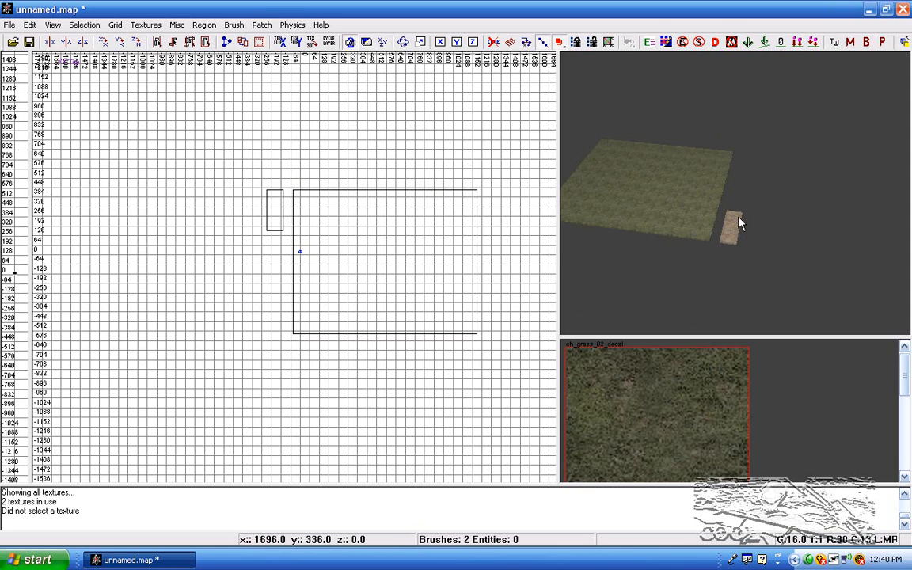
middle_click(735, 225)
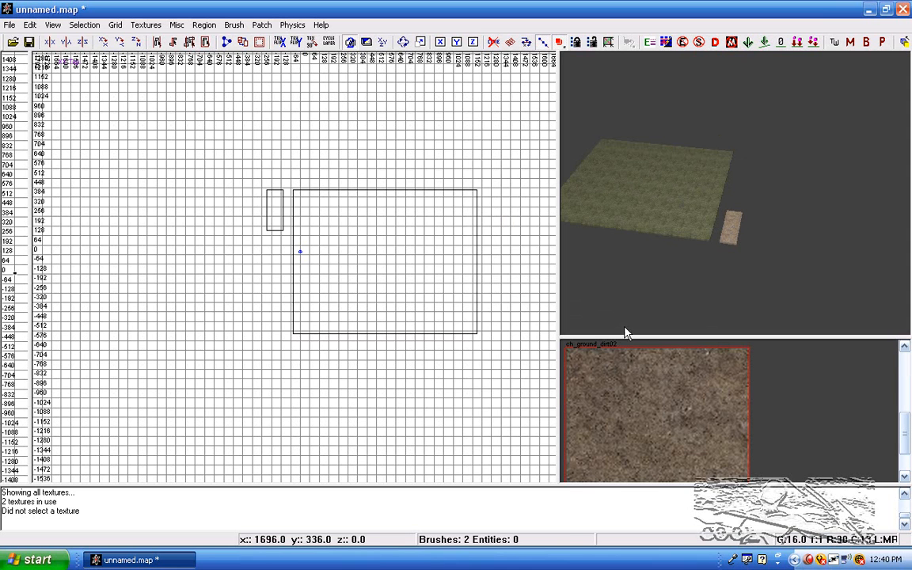
Step: Enlarge the small dirt brush to about 1104 by 2624 units, keeping it beside the grass brush
shift+click(738, 217)
right_drag(169, 302, 287, 253)
mouse_move(286, 253)
mouse_down()
mouse_move(181, 318)
mouse_move(176, 340)
mouse_up()
scroll(250, 265, down, 5)
drag(250, 265, 264, 354)
Step: Convert the enlarged dirt brush to a simple terrain patch with a density of 14 by 14
click(262, 25)
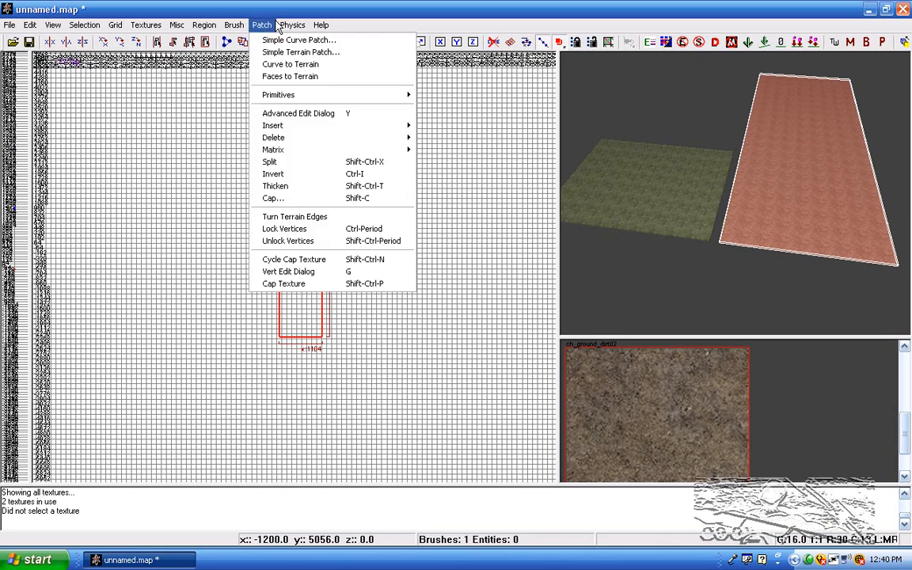
click(285, 51)
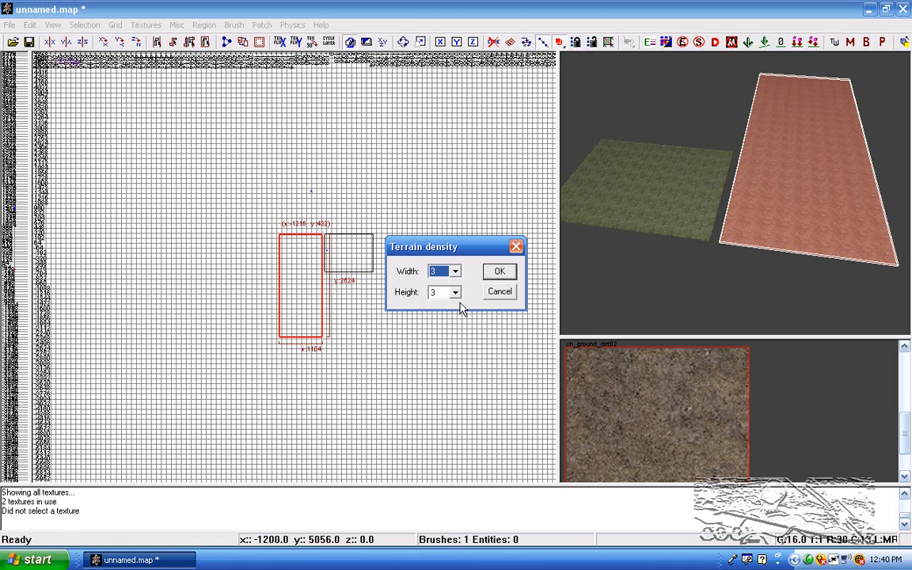
click(455, 271)
click(452, 404)
click(455, 292)
click(455, 292)
click(455, 292)
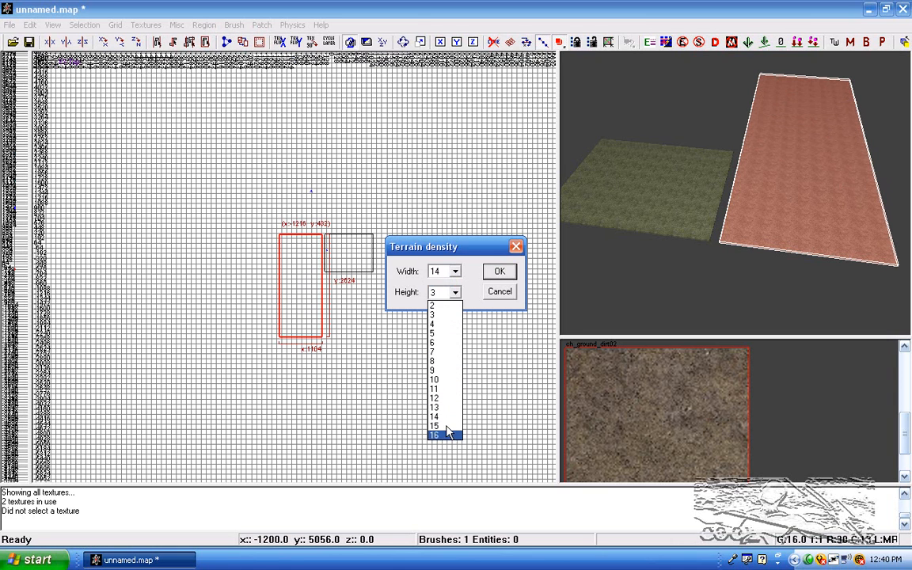
click(444, 419)
click(498, 271)
Step: Widen the terrain patch to about 2705 by 2629 units, check its surface properties and reselect it
scroll(386, 310, up, 3)
drag(273, 287, 116, 255)
key(Escape)
shift+click(745, 182)
key(s)
click(462, 328)
key(Escape)
key(Escape)
right_drag(701, 253, 662, 240)
shift+click(701, 196)
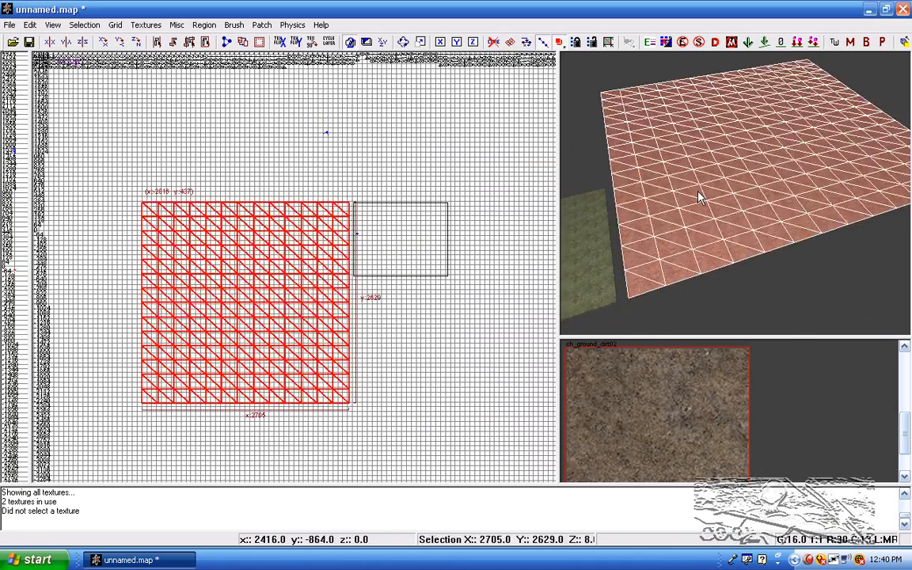
Step: Open advanced patch editing and paint height along the terrain edge nearest the grass brush with amplitude 1
key(y)
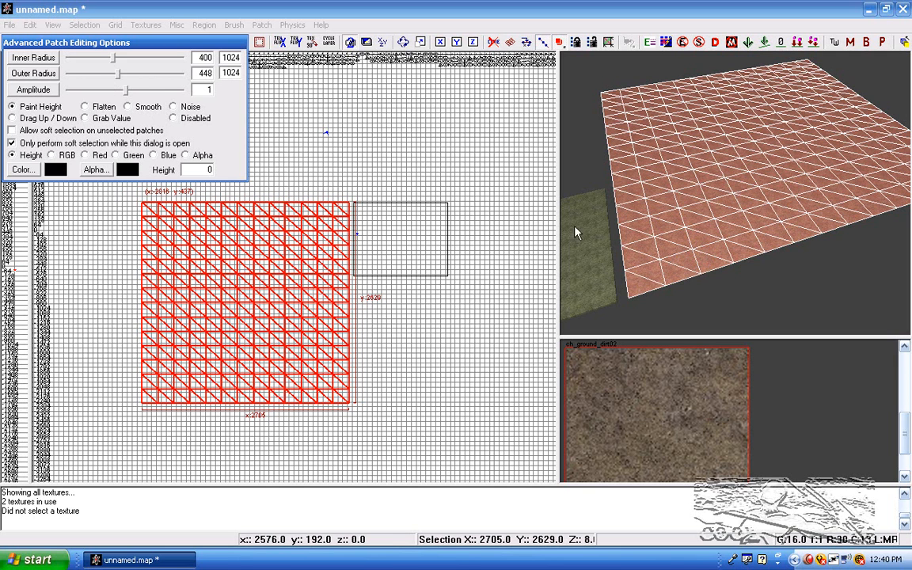
mouse_move(663, 254)
mouse_down()
mouse_move(605, 95)
mouse_move(630, 134)
mouse_up()
Step: Try painting height on the terrain with amplitude 8, undo the stroke and restore the amplitude to 1
drag(136, 91, 147, 90)
drag(774, 97, 766, 93)
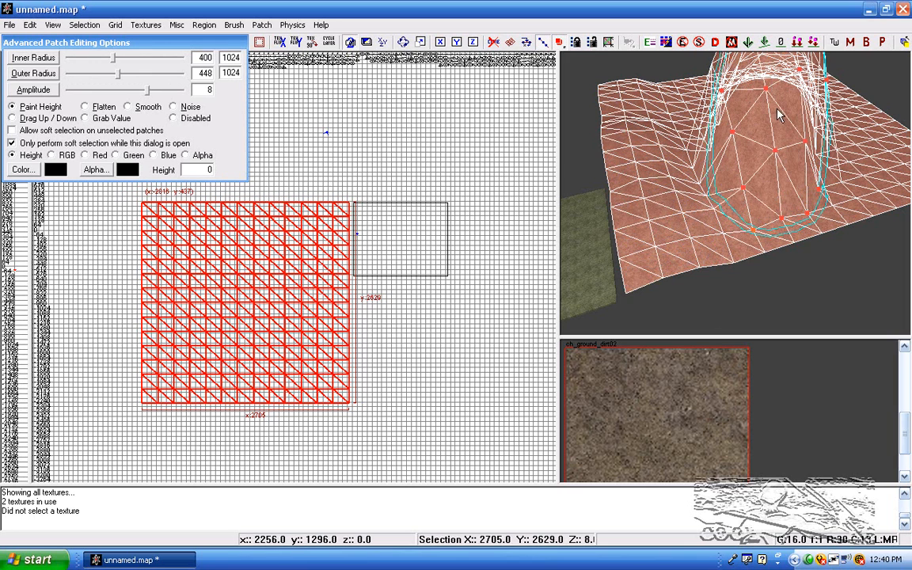
key(ctrl+z)
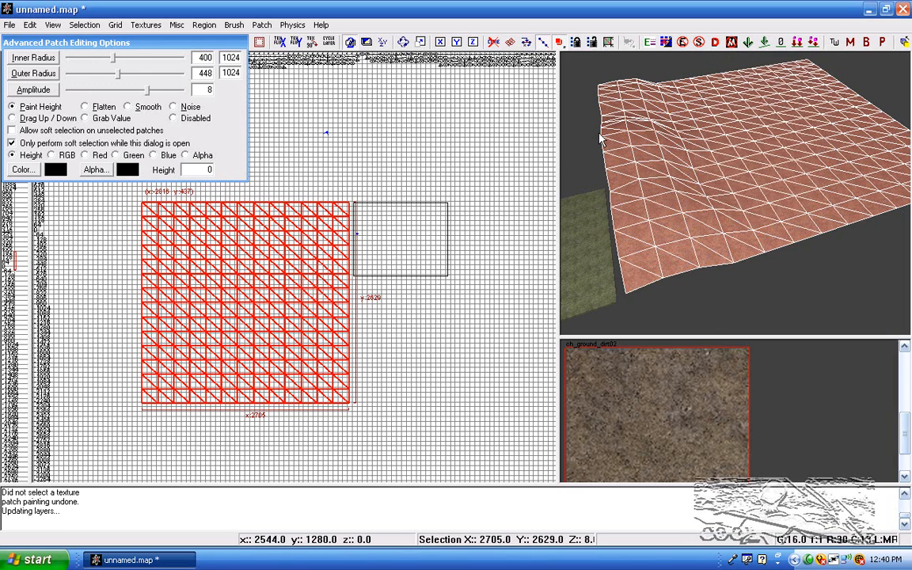
click(131, 92)
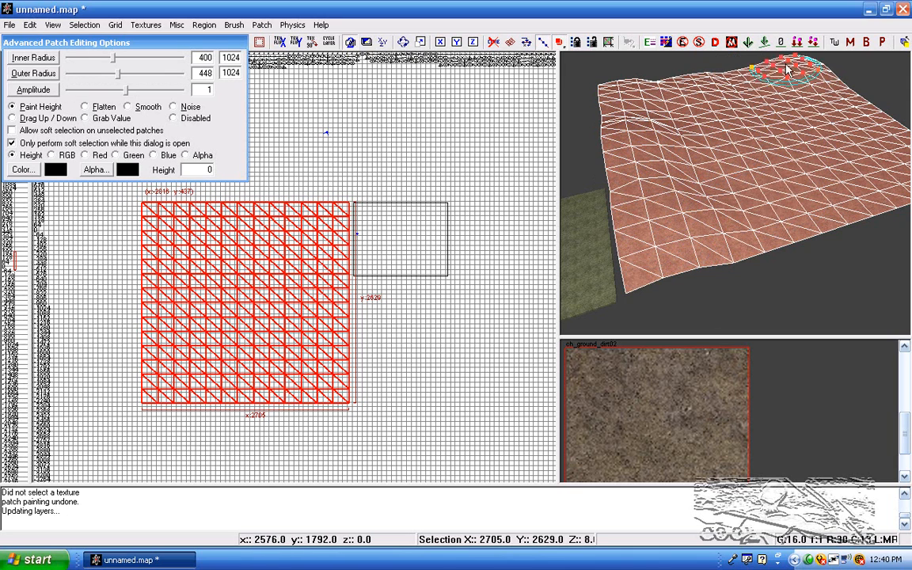
Step: Paint more gentle hills along the terrain's edges with amplitude 1
key(Escape)
mouse_move(811, 129)
right_down()
mouse_move(795, 148)
mouse_move(799, 129)
right_up()
shift+click(799, 129)
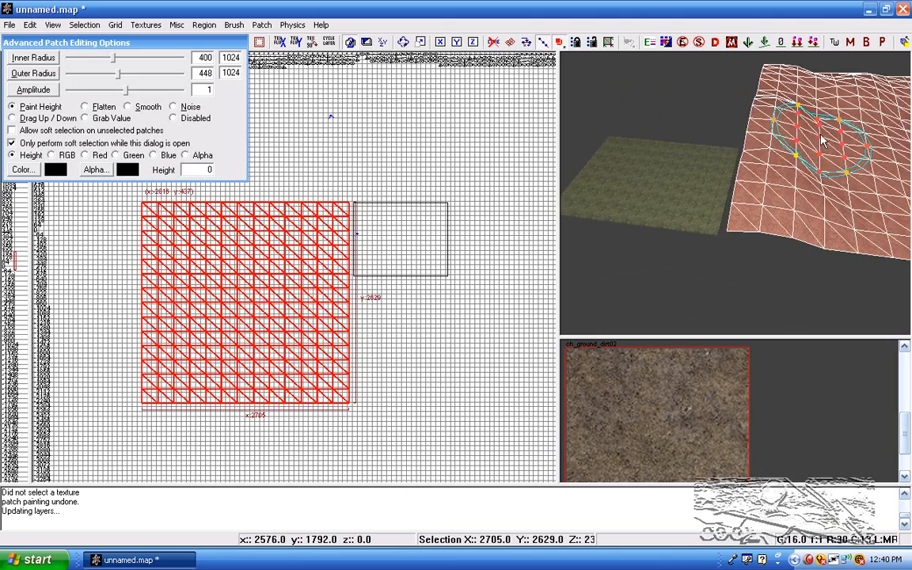
drag(789, 118, 805, 177)
key(Escape)
right_drag(806, 178, 820, 151)
shift+click(820, 150)
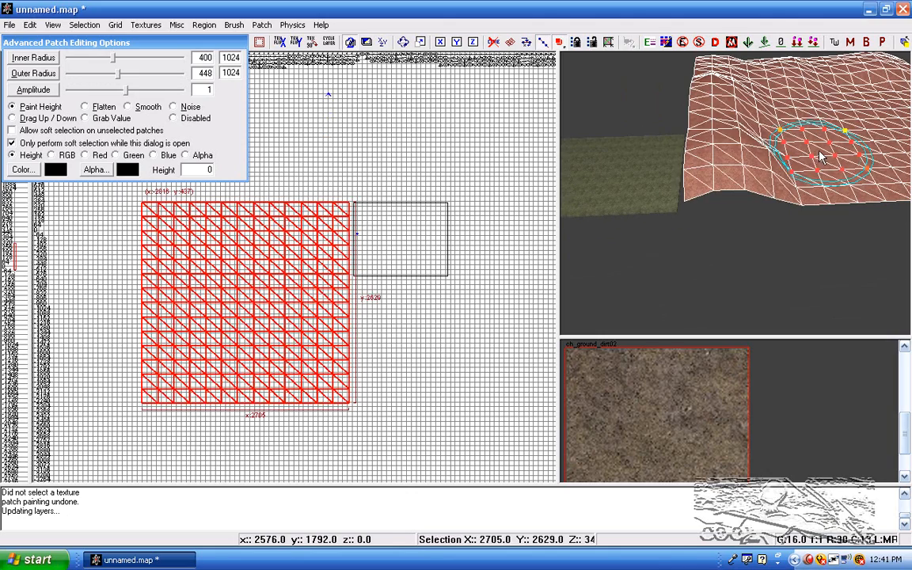
Step: Duplicate the terrain patch and align the copy exactly over the original at x -2816, y 437
scroll(237, 292, up, 6)
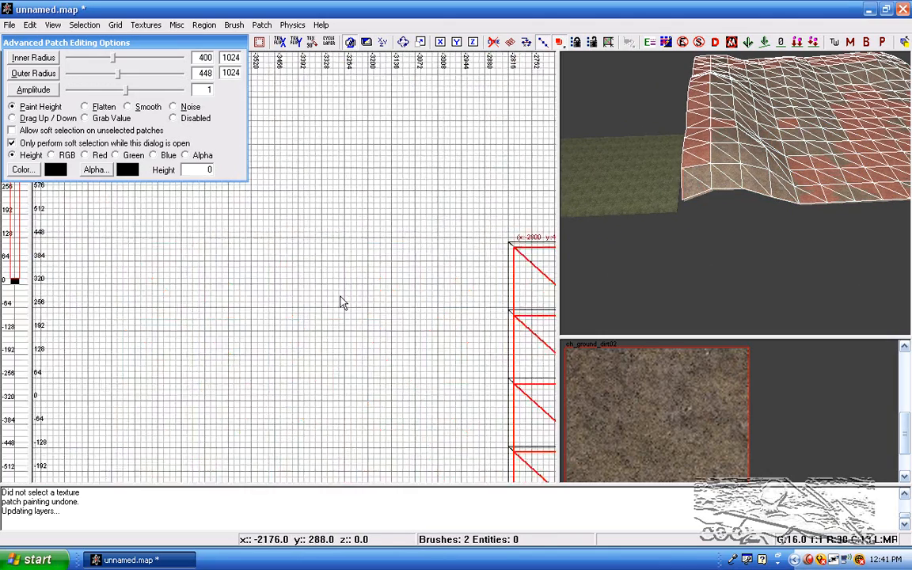
scroll(458, 299, up, 2)
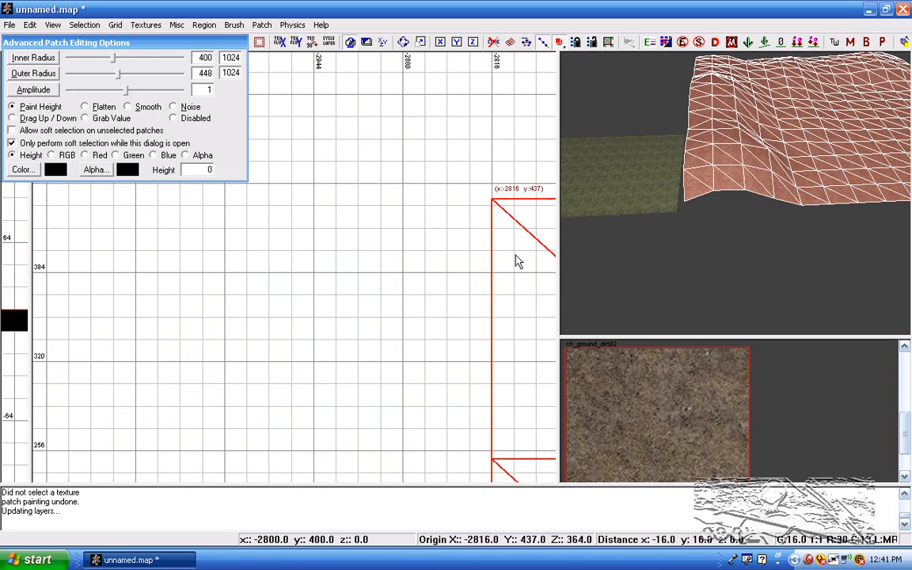
key(Escape)
Step: Texture the copied terrain patch with ch_grass_02_decal and delete the flat grass brush
shift+click(627, 190)
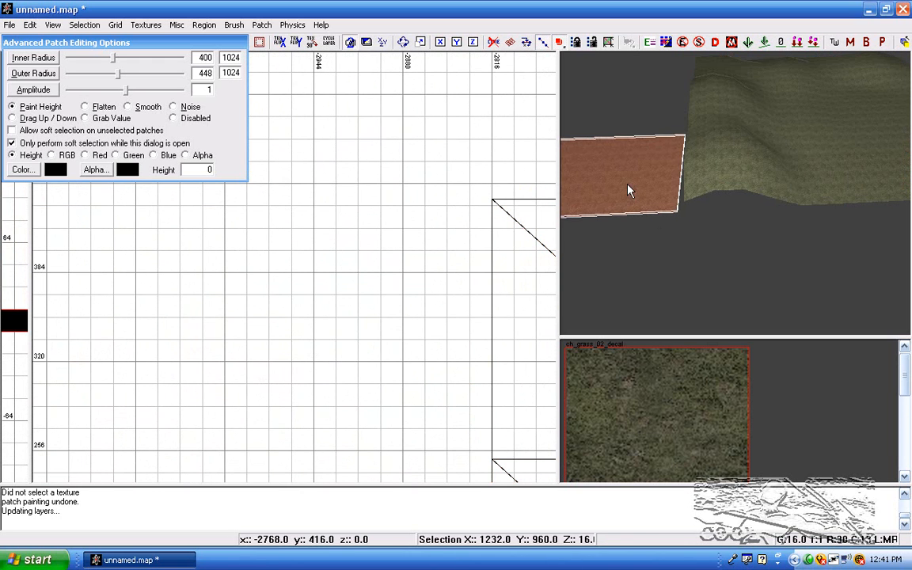
key(BackSpace)
right_drag(628, 190, 759, 129)
Step: Switch patch editing to Flatten on Alpha and paint out the grass overlay across the terrain's flat area
shift+click(759, 128)
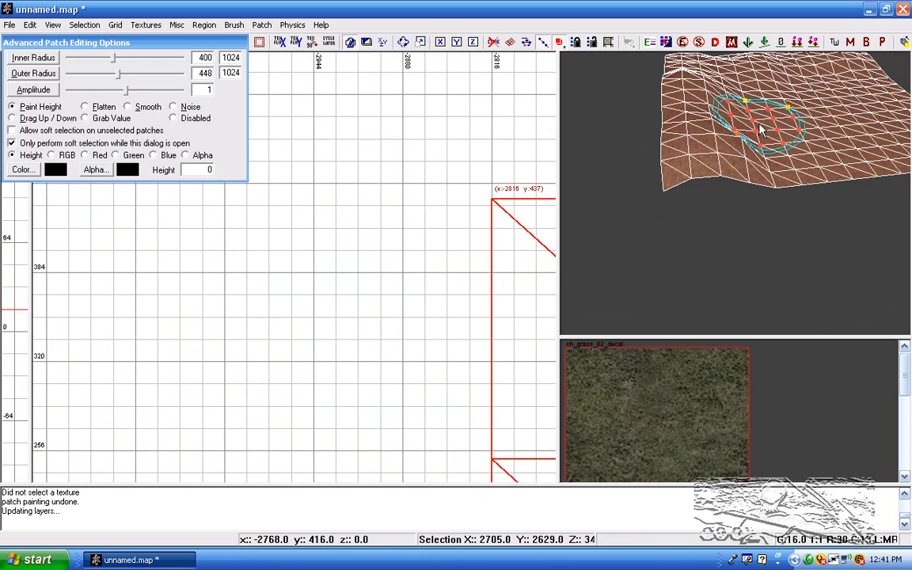
key(Escape)
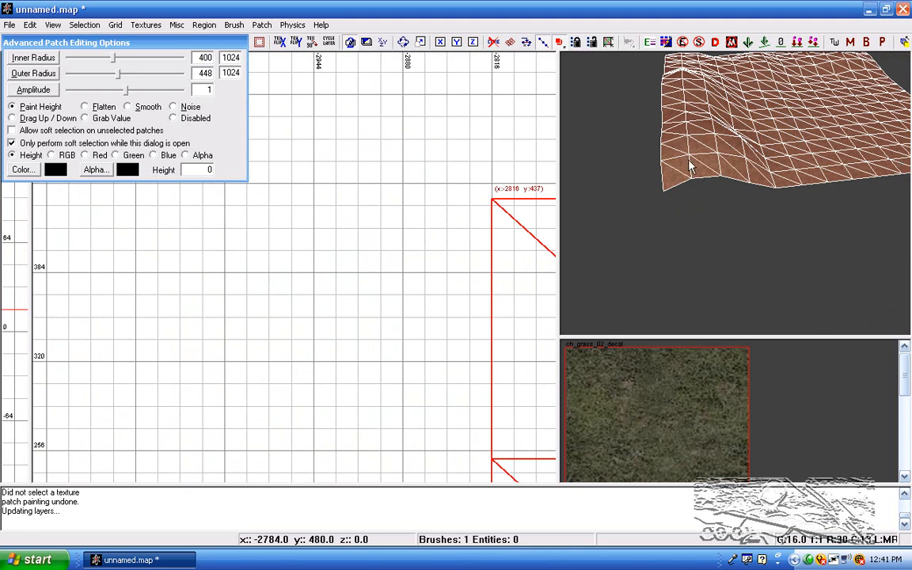
click(96, 110)
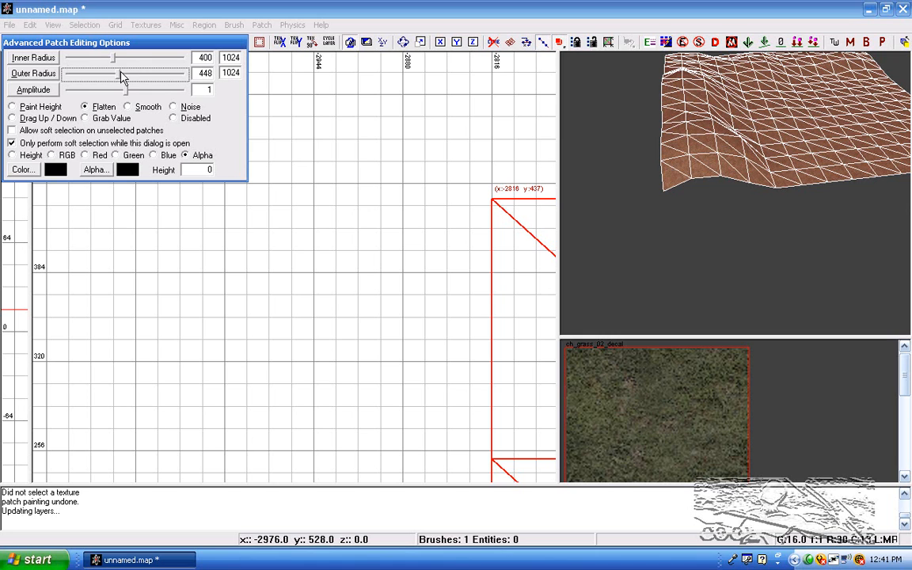
right_drag(664, 213, 749, 228)
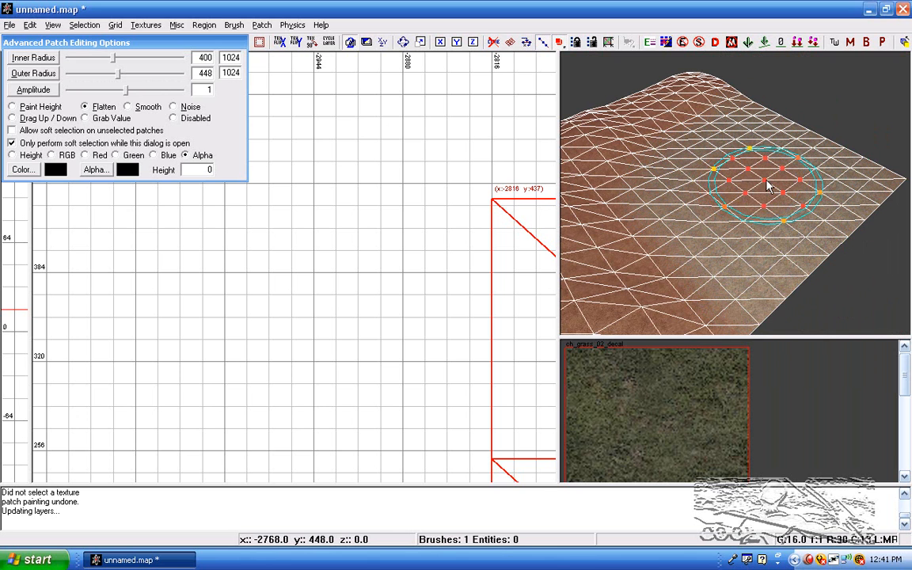
key(Escape)
Step: Inspect the blend between grass and dirt across the terrain and close the advanced patch editing options
right_drag(777, 226, 676, 246)
scroll(388, 214, down, 2)
scroll(388, 214, down, 4)
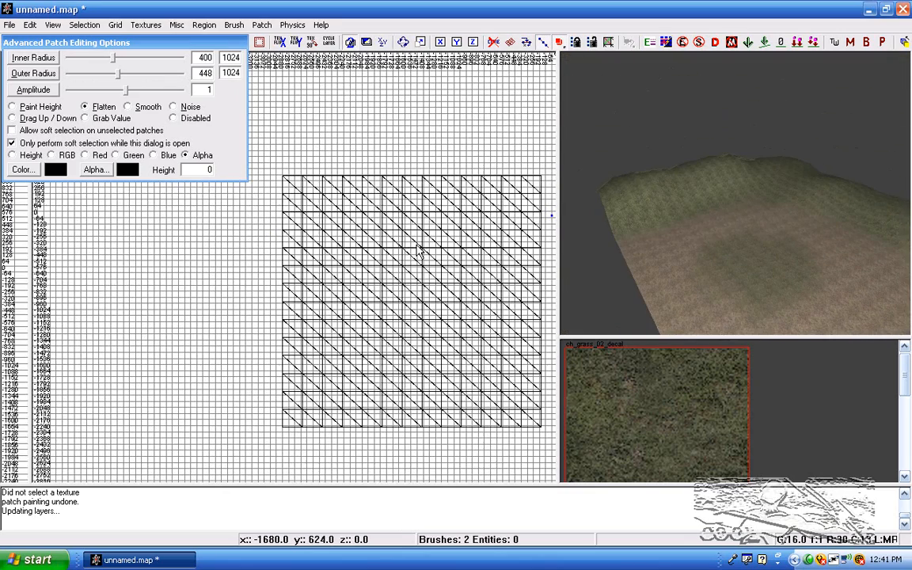
right_drag(755, 264, 689, 190)
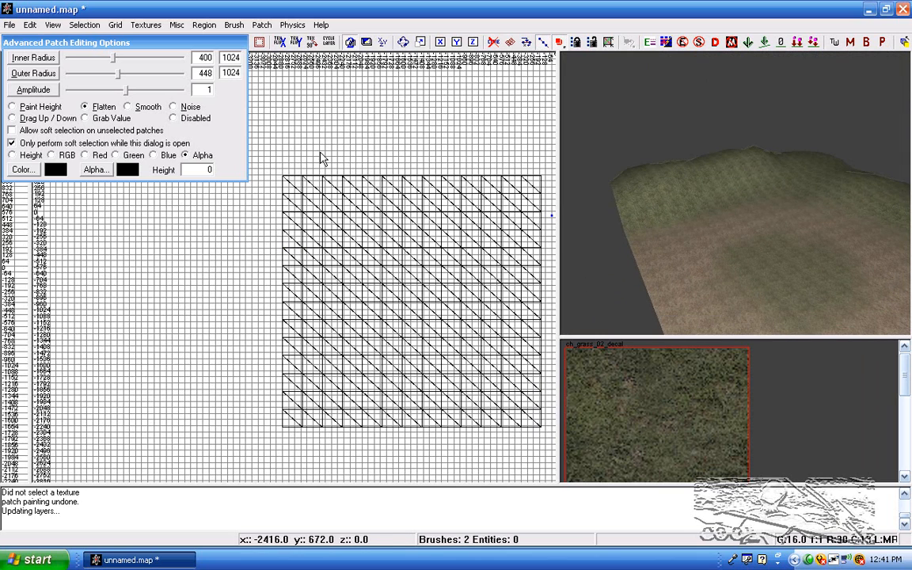
key(y)
right_drag(445, 265, 394, 214)
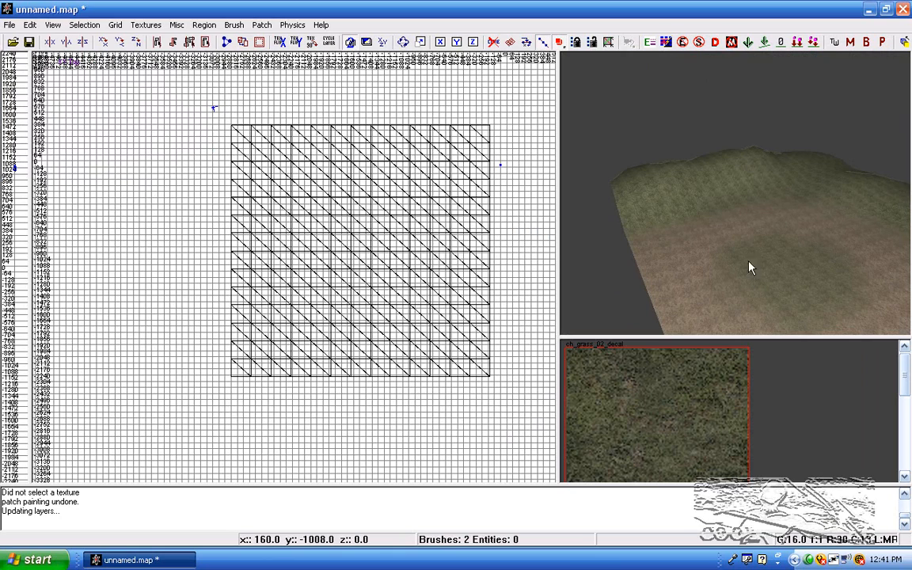
right_drag(764, 253, 735, 250)
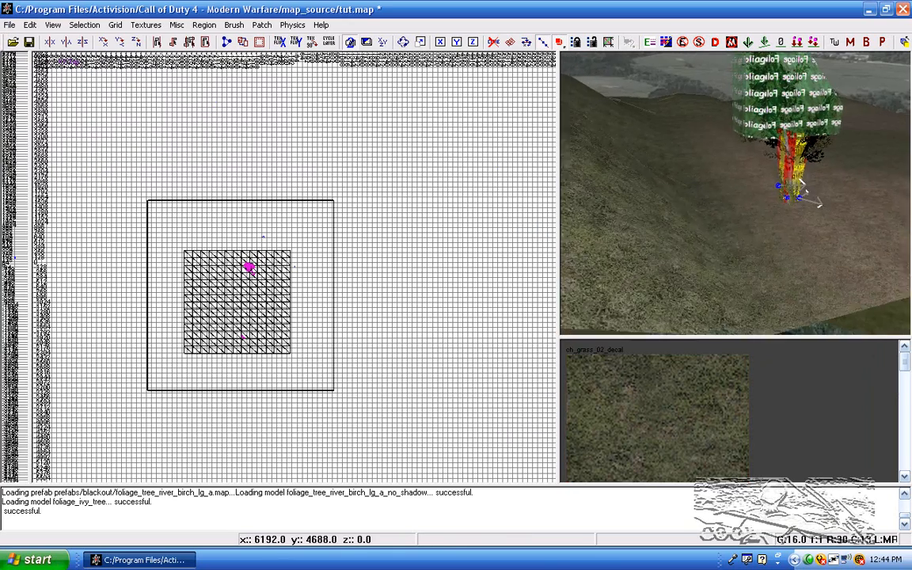
Step: Examine the terrain and the foliage model placed on it in the tut map
mouse_move(812, 182)
right_down()
mouse_move(808, 135)
mouse_move(712, 138)
mouse_move(823, 193)
right_up()
scroll(244, 287, up, 4)
right_drag(246, 289, 313, 146)
scroll(246, 289, up, 2)
right_drag(340, 221, 411, 161)
right_drag(608, 190, 661, 200)
scroll(246, 247, up, 3)
scroll(228, 240, up, 1)
right_drag(236, 197, 235, 199)
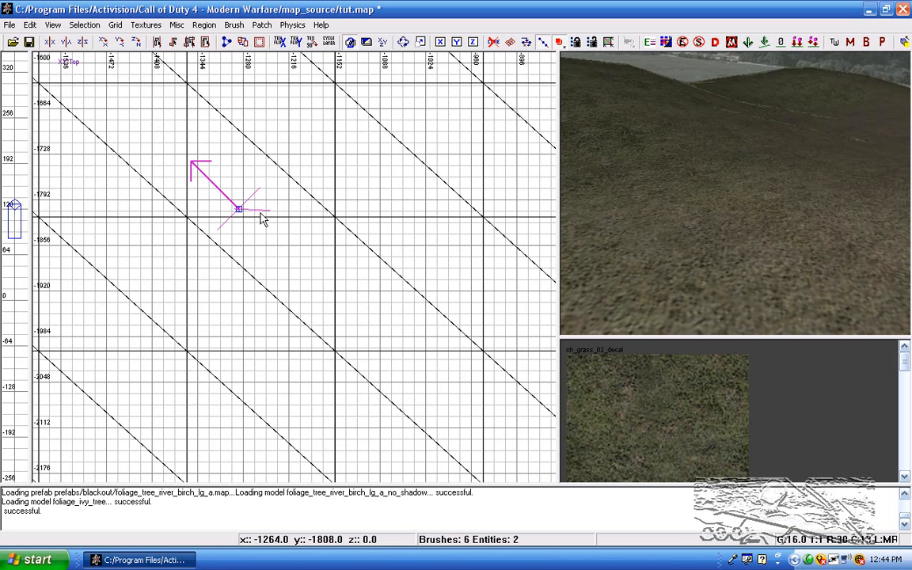
scroll(277, 220, down, 1)
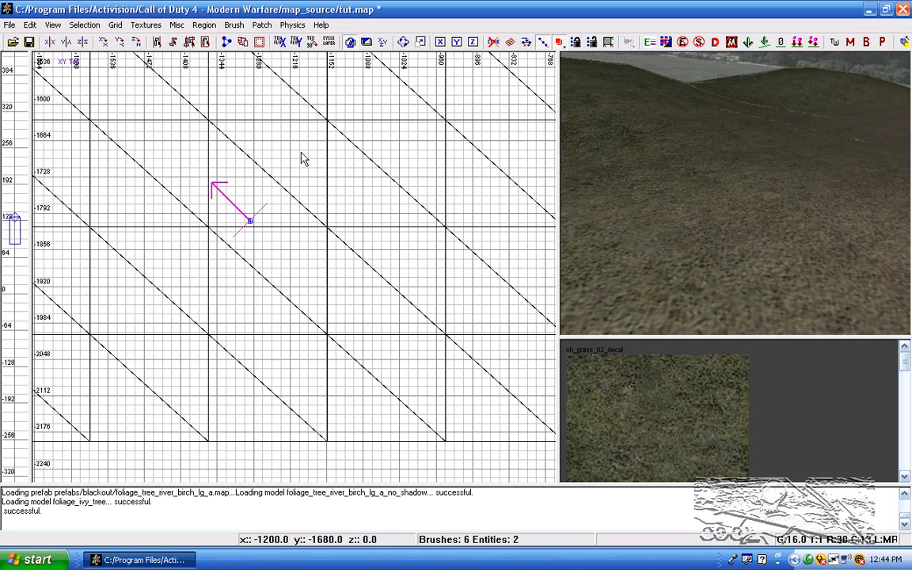
Step: Select the foliage model and raise it above the terrain in a side view
shift+drag(313, 101, 165, 280)
key(ctrl+Tab)
scroll(301, 210, down, 3)
right_drag(294, 208, 295, 266)
drag(295, 350, 298, 266)
key(ctrl+Tab)
Step: Spread copies of the grass and tree models above the hilly edges of the terrain
key(ctrl+Tab)
mouse_move(627, 184)
right_down()
mouse_move(627, 143)
mouse_move(642, 139)
mouse_move(627, 183)
right_up()
key(Escape)
shift+click(732, 258)
drag(374, 267, 398, 179)
key(Escape)
mouse_move(706, 205)
right_down()
mouse_move(706, 237)
mouse_move(709, 205)
mouse_move(680, 205)
right_up()
shift+click(684, 210)
scroll(203, 228, down, 8)
right_drag(228, 215, 227, 274)
scroll(310, 263, up, 6)
key(ctrl+Tab)
scroll(323, 231, down, 2)
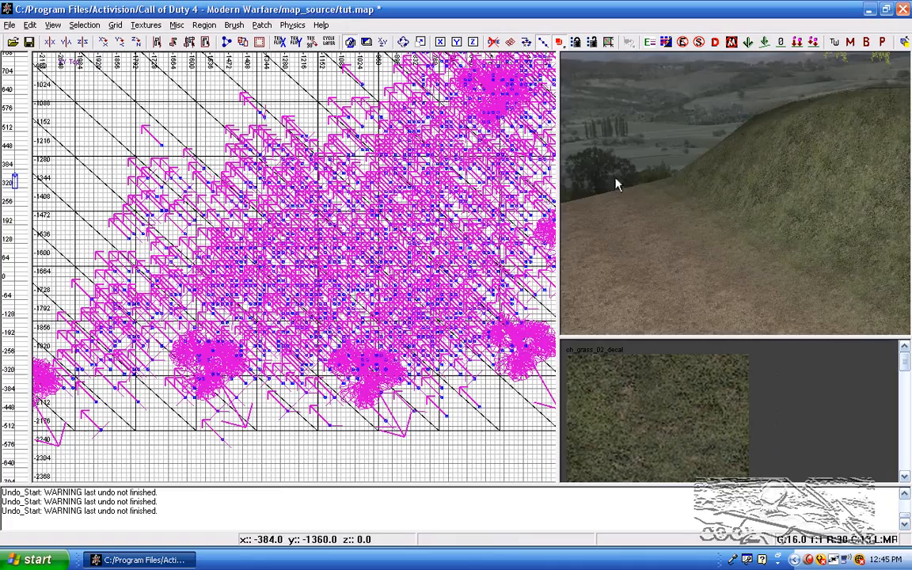
mouse_move(615, 179)
right_down()
mouse_move(720, 217)
mouse_move(704, 231)
mouse_move(715, 235)
right_up()
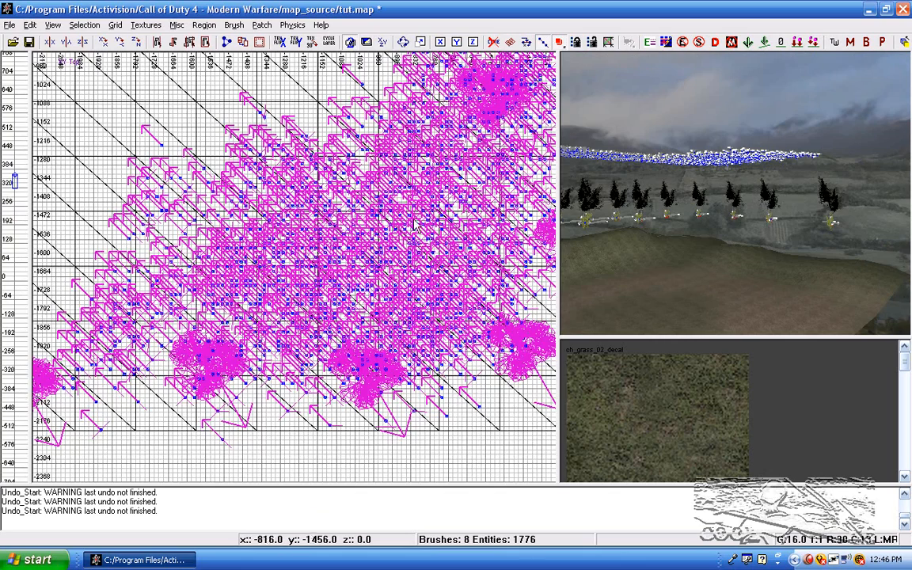
Step: Select all the floating tree and grass models and drop them to the floor
scroll(417, 217, down, 3)
right_drag(408, 227, 391, 332)
right_drag(671, 171, 625, 173)
key(ctrl+Tab)
scroll(448, 182, down, 2)
right_drag(440, 194, 318, 183)
shift+drag(519, 209, 226, 301)
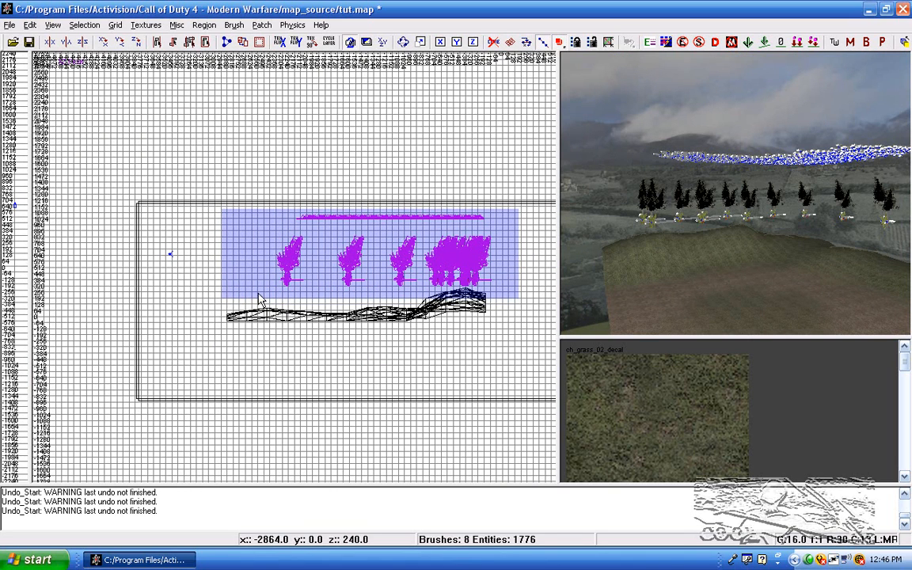
key(ctrl+Tab)
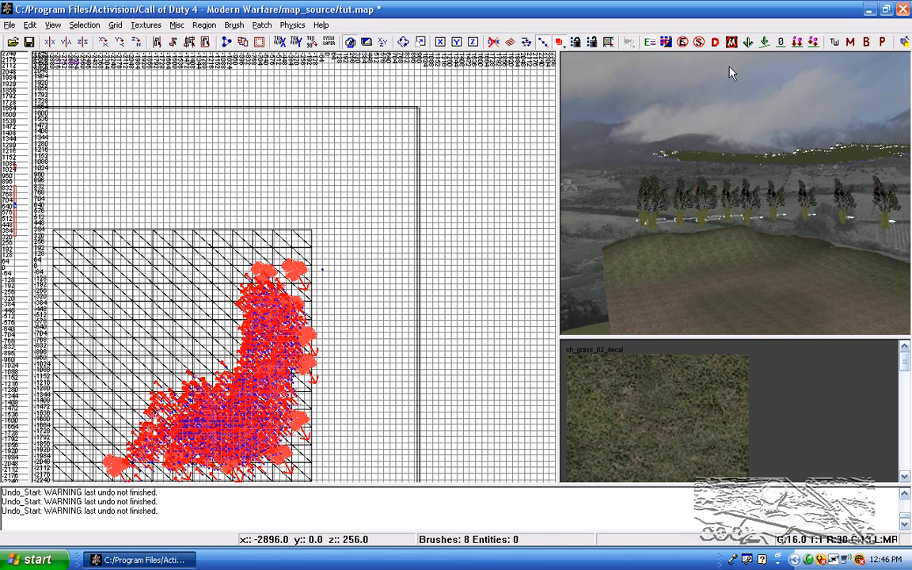
click(797, 42)
Step: Check from the front how the dropped trees and grass sit on the terrain
right_click(766, 239)
right_drag(687, 213, 690, 211)
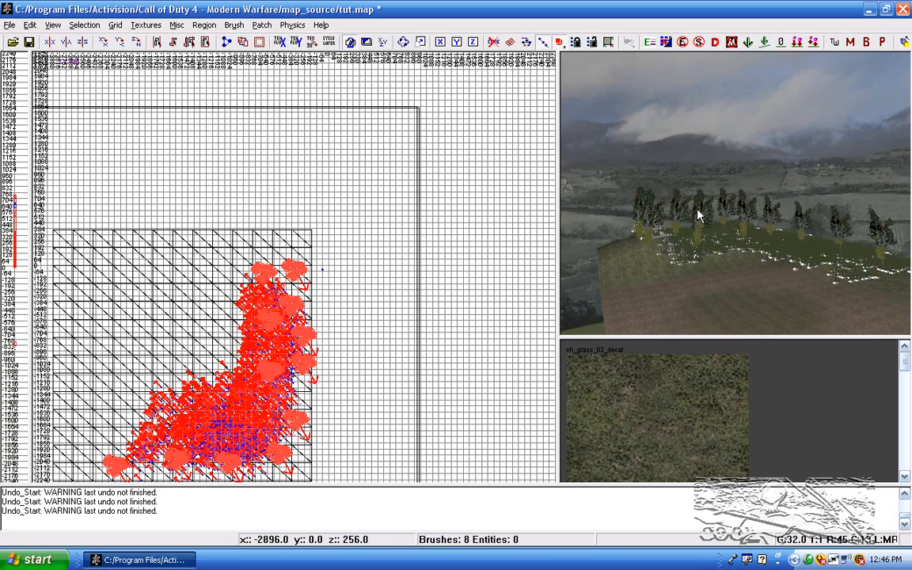
key(ctrl+Tab)
scroll(260, 327, up, 3)
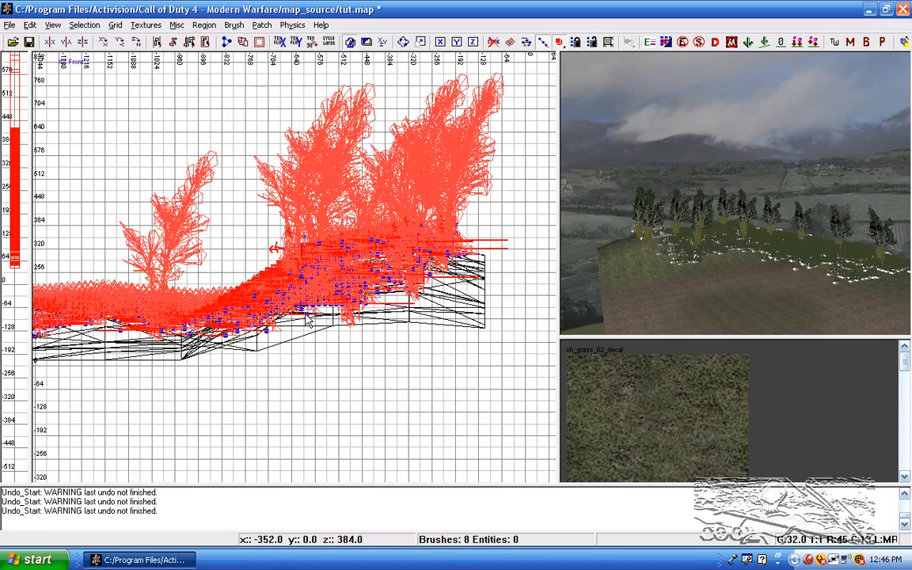
Step: Lower the selected trees and grass about 32 units into the terrain, deselect them and save the map
scroll(277, 304, up, 5)
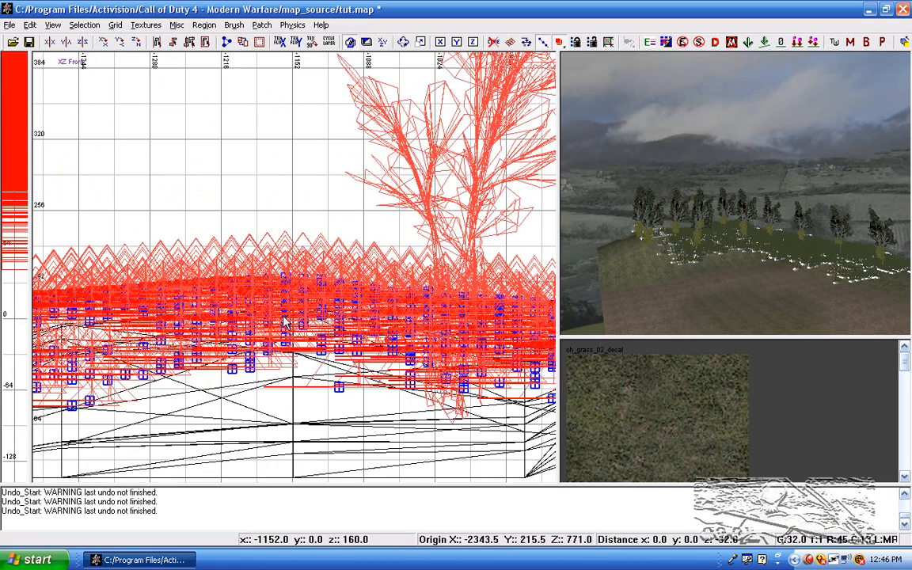
drag(285, 317, 283, 336)
key(4)
key(Escape)
right_drag(646, 312, 612, 170)
mouse_move(673, 308)
right_down()
mouse_move(673, 273)
mouse_move(698, 277)
mouse_move(709, 263)
mouse_move(704, 225)
mouse_move(716, 194)
mouse_move(714, 257)
mouse_move(685, 219)
mouse_move(674, 251)
mouse_move(681, 261)
mouse_move(682, 231)
mouse_move(672, 225)
mouse_move(702, 299)
right_up()
key(ctrl+s)
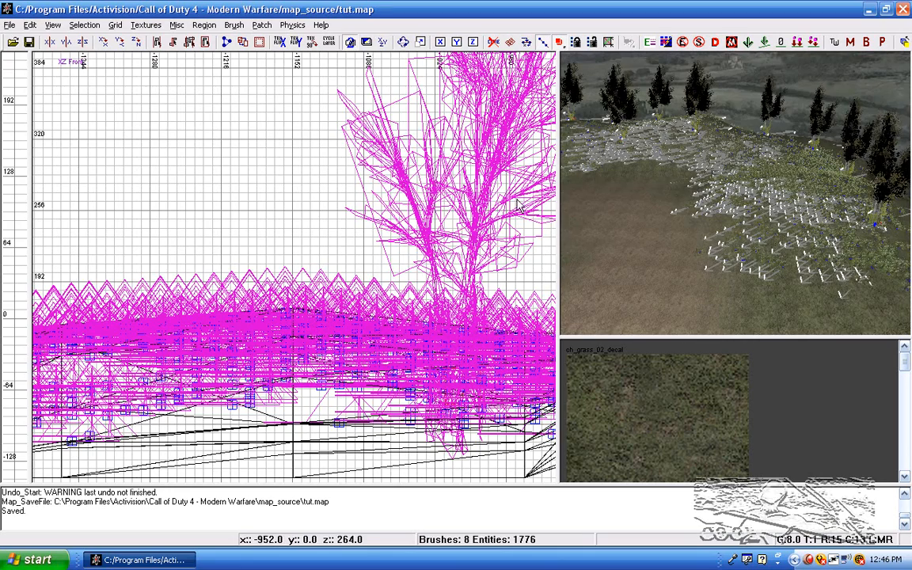
Step: Filter the textures to the tools usage and choose the Caulk texture
scroll(427, 230, down, 5)
key(ctrl+Tab)
scroll(426, 236, down, 6)
key(ctrl+Tab)
scroll(419, 220, down, 1)
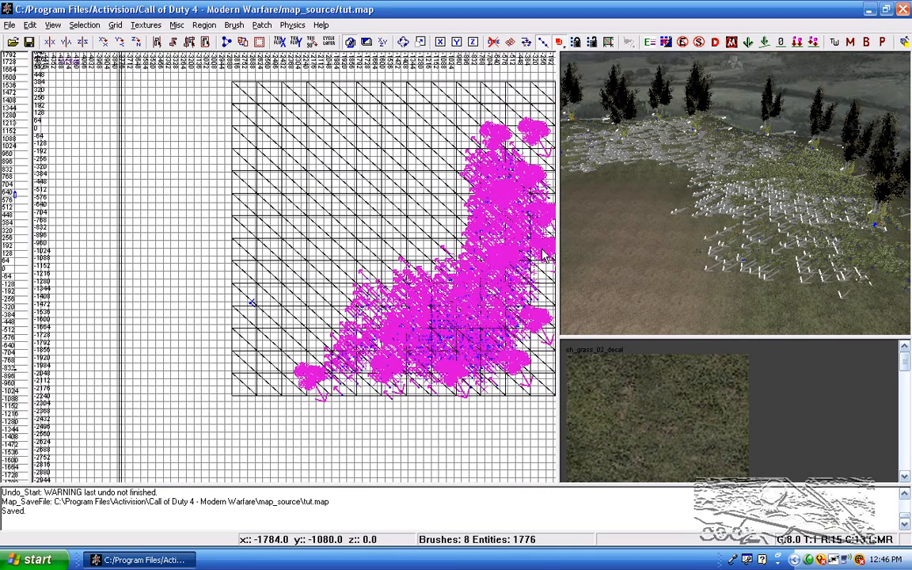
click(145, 25)
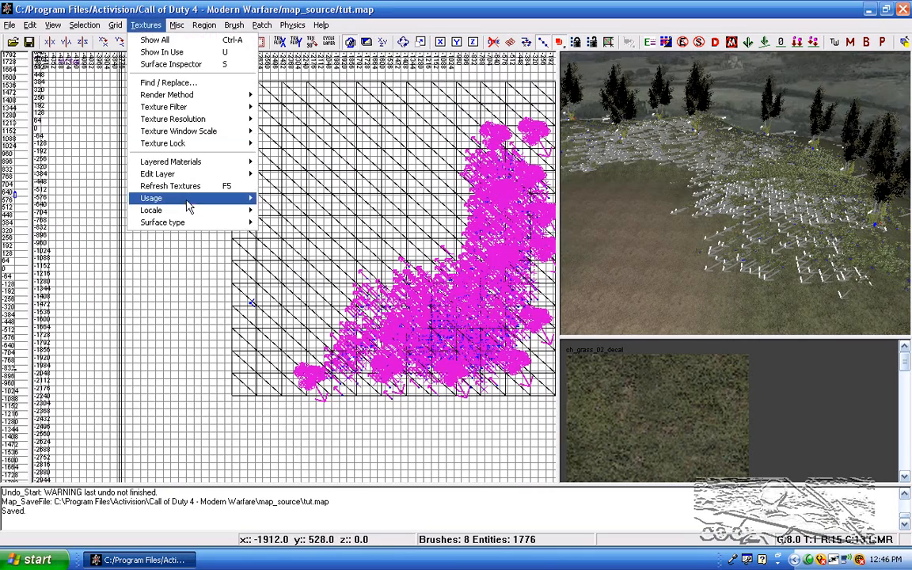
mouse_move(187, 200)
click(293, 199)
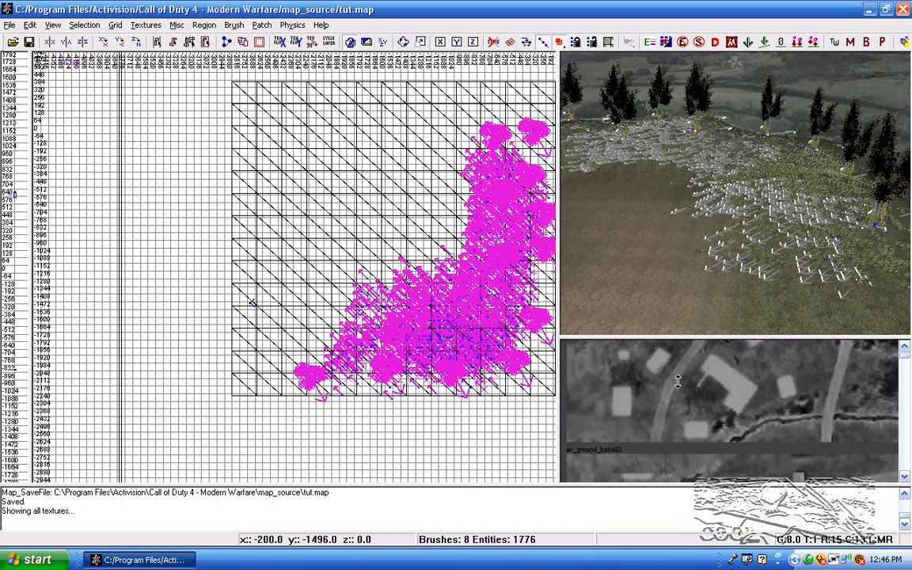
click(145, 24)
mouse_move(198, 198)
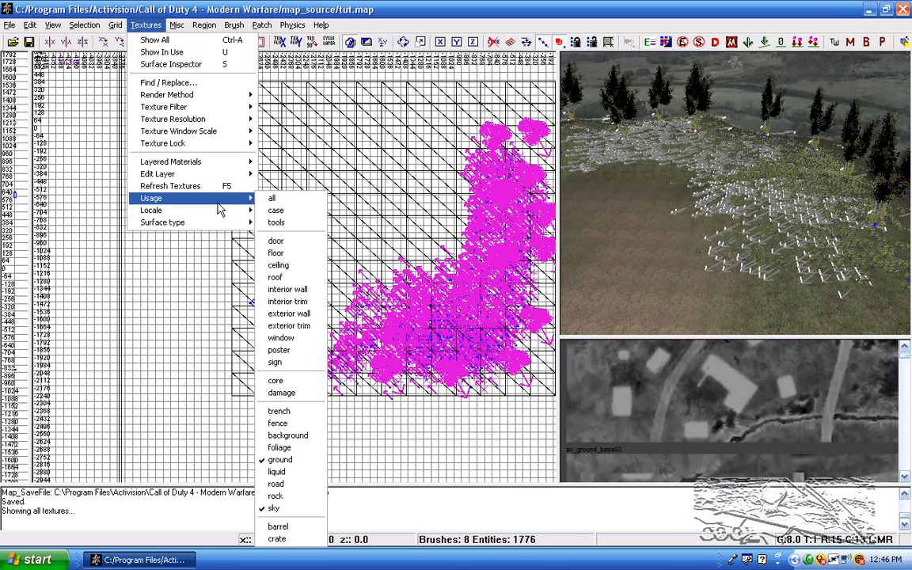
click(275, 222)
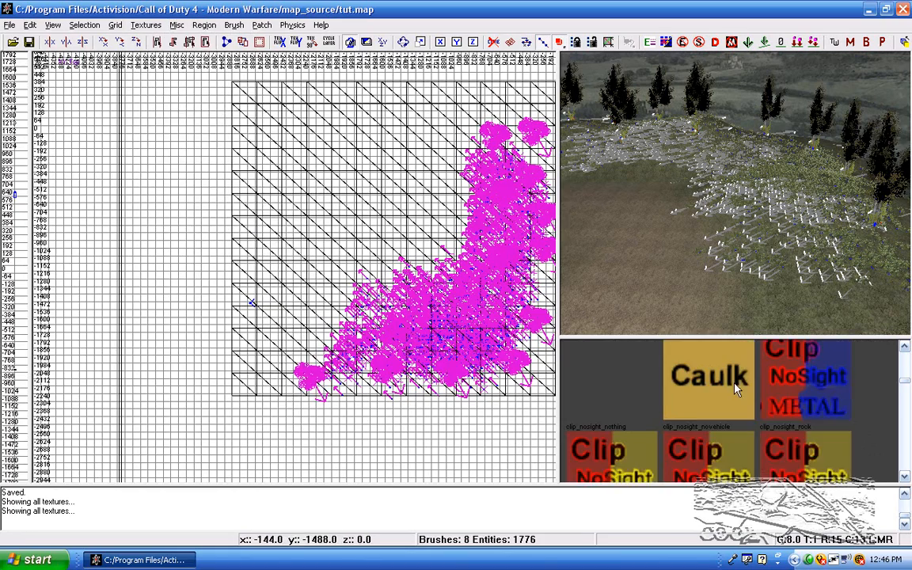
Step: Draw a small Caulk brush about 16 x 16 x 40 units on the open terrain beside the grass
scroll(357, 325, up, 9)
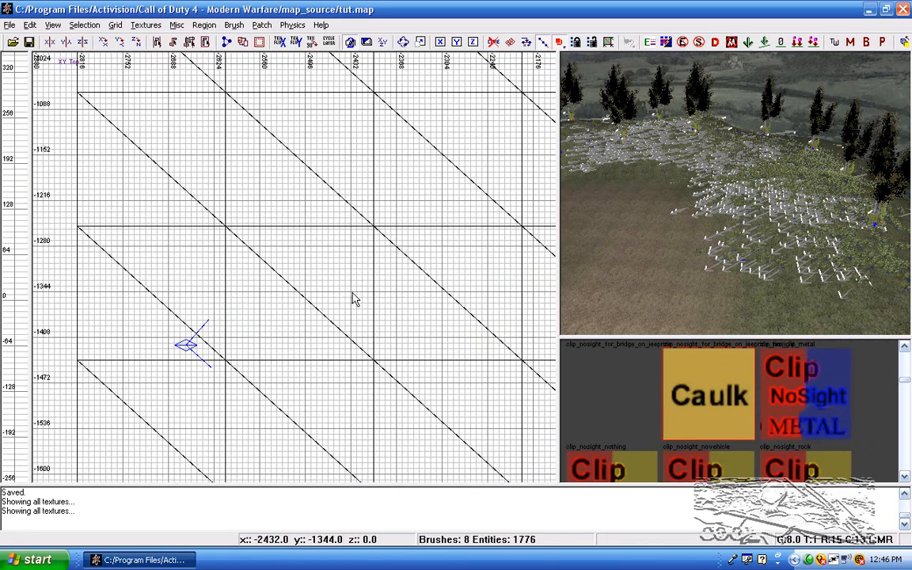
drag(352, 293, 342, 324)
key(ctrl+Tab)
scroll(336, 323, down, 4)
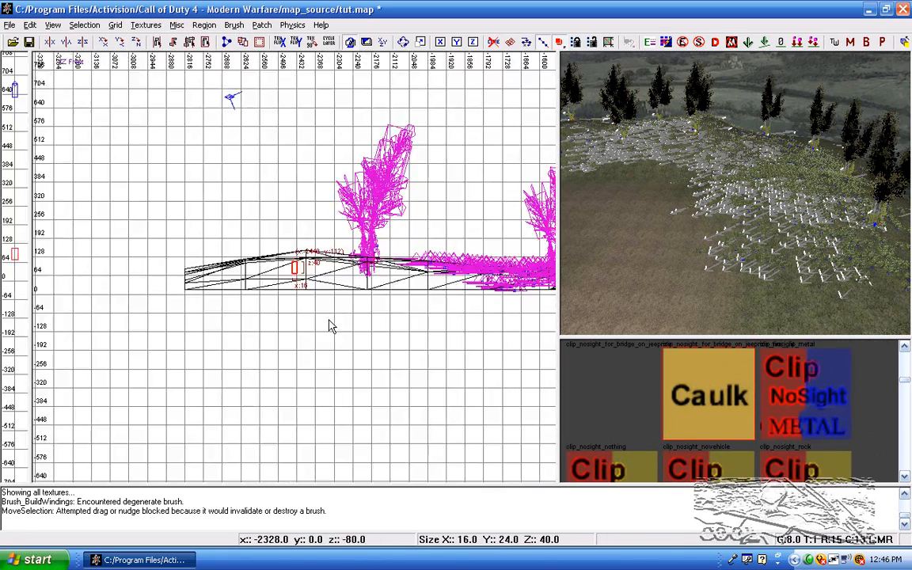
scroll(322, 305, up, 2)
click(263, 25)
click(263, 25)
key(ctrl+Tab)
key(ctrl+Tab)
scroll(348, 267, down, 8)
scroll(348, 268, up, 4)
mouse_move(665, 207)
right_down()
mouse_move(601, 208)
mouse_move(681, 237)
mouse_move(823, 245)
mouse_move(760, 229)
right_up()
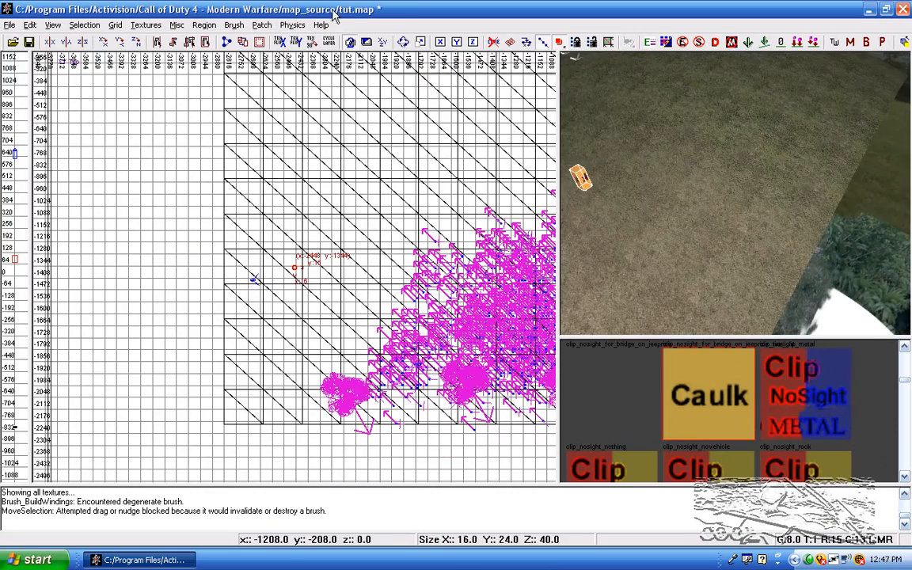
Step: Convert the small Caulk brush into a Cylinder patch primitive
click(293, 25)
mouse_move(304, 41)
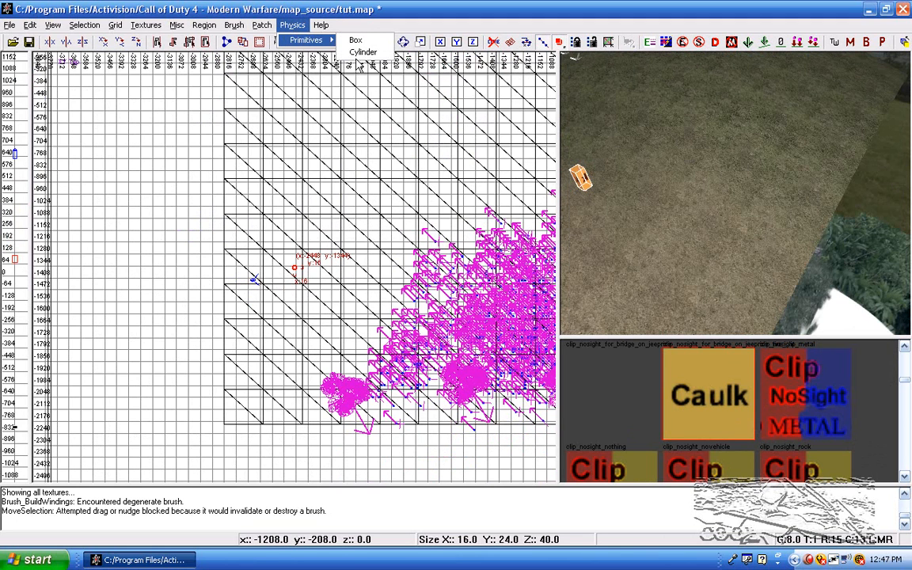
click(262, 26)
click(265, 26)
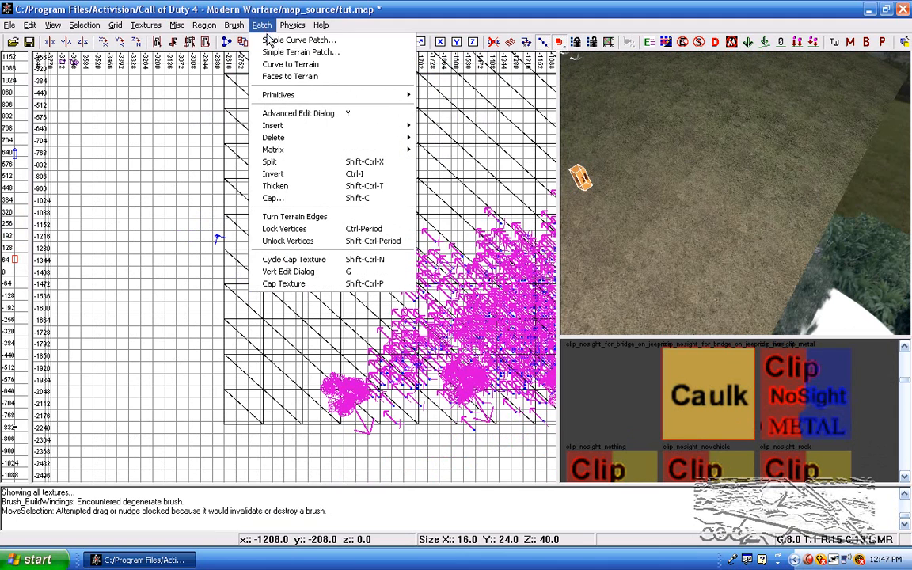
mouse_move(291, 94)
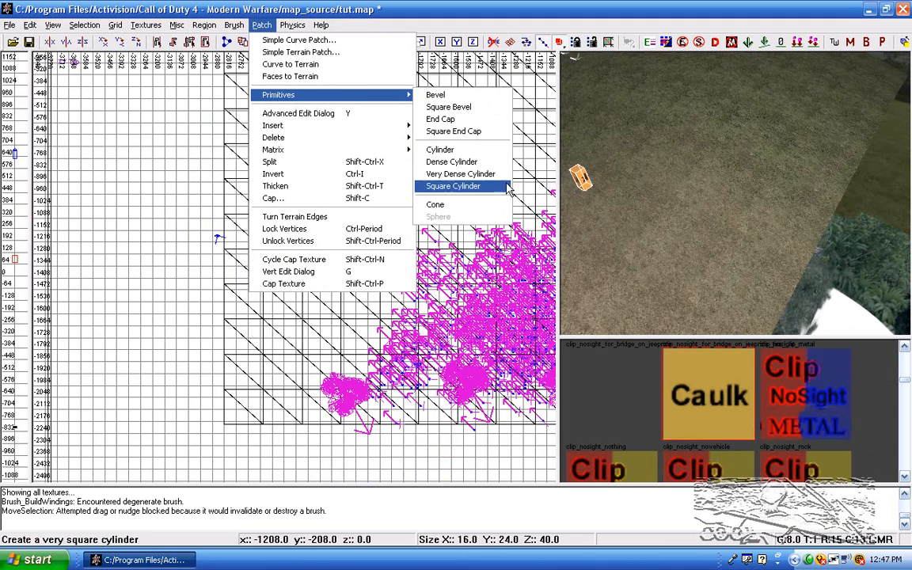
click(498, 150)
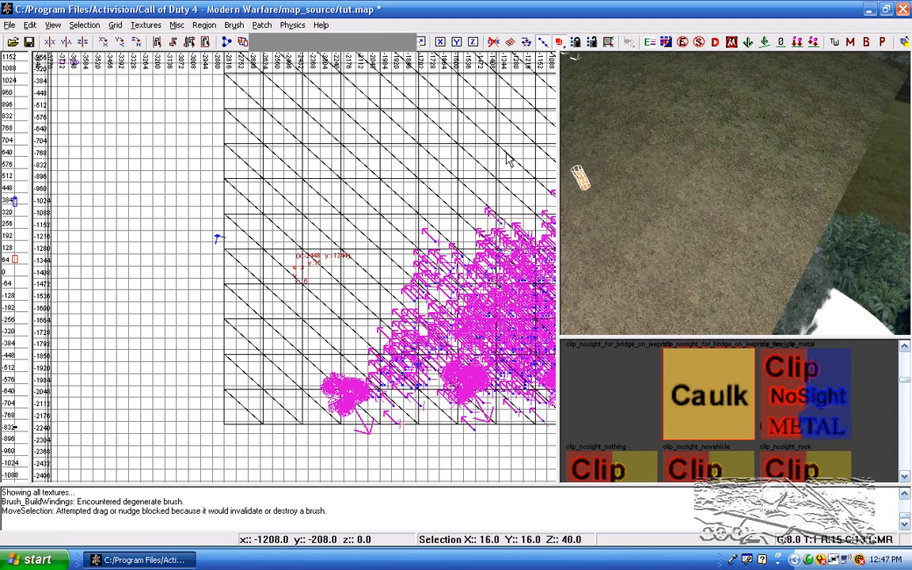
Step: Stretch the cylinder upward into a pole about 640 units tall
right_click(620, 171)
scroll(339, 224, down, 1)
key(ctrl+Tab)
scroll(258, 271, up, 9)
drag(290, 202, 318, 54)
key(ctrl+Tab)
Step: Draw a Caulk crossbar brush through the pole near its top, about 64 units long and 6 units wide
key(ctrl+Tab)
scroll(347, 201, down, 2)
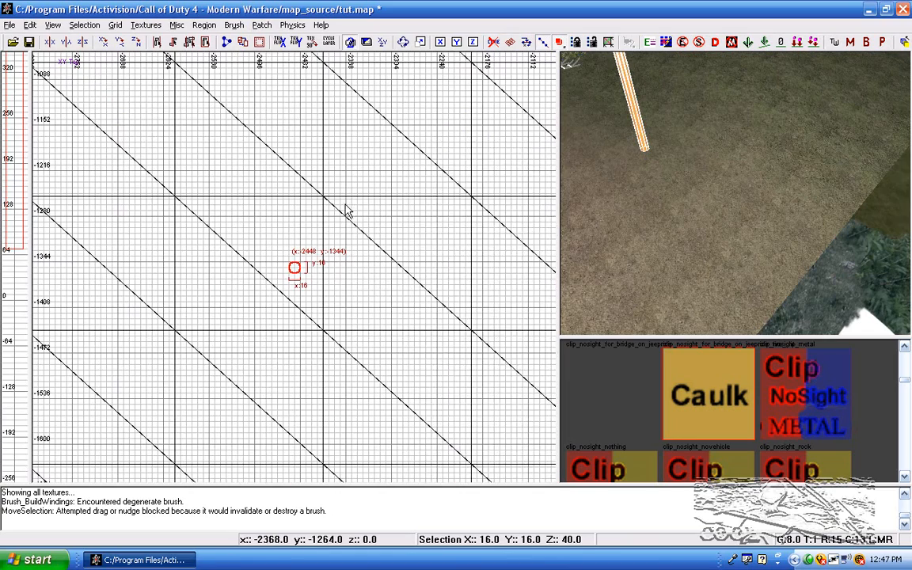
key(s)
drag(304, 296, 304, 179)
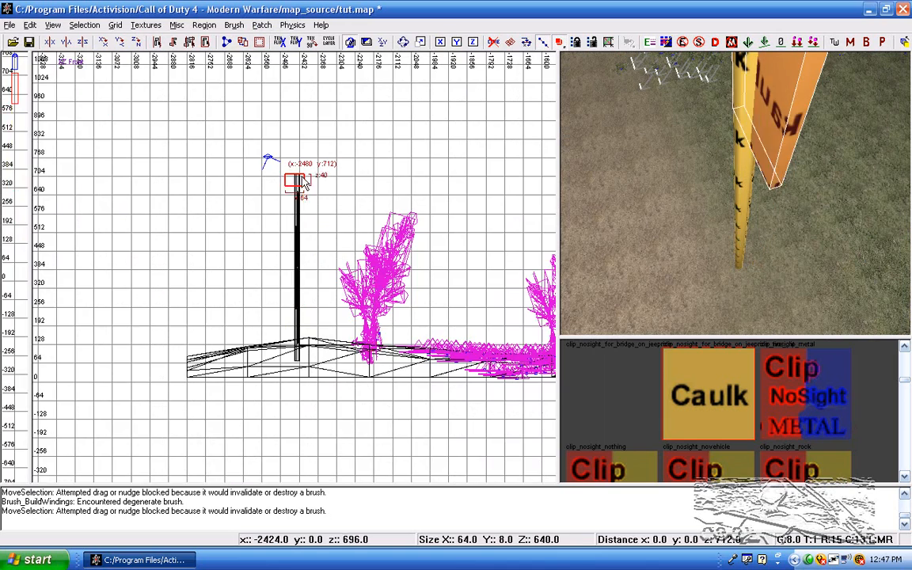
scroll(309, 165, up, 5)
right_drag(309, 163, 353, 365)
mouse_move(339, 145)
mouse_down()
mouse_move(339, 178)
mouse_move(373, 179)
mouse_move(386, 245)
mouse_up()
scroll(372, 213, up, 2)
key(ctrl+Tab)
key(2)
mouse_move(306, 282)
mouse_down()
mouse_move(306, 258)
mouse_move(307, 266)
mouse_up()
drag(322, 220, 321, 228)
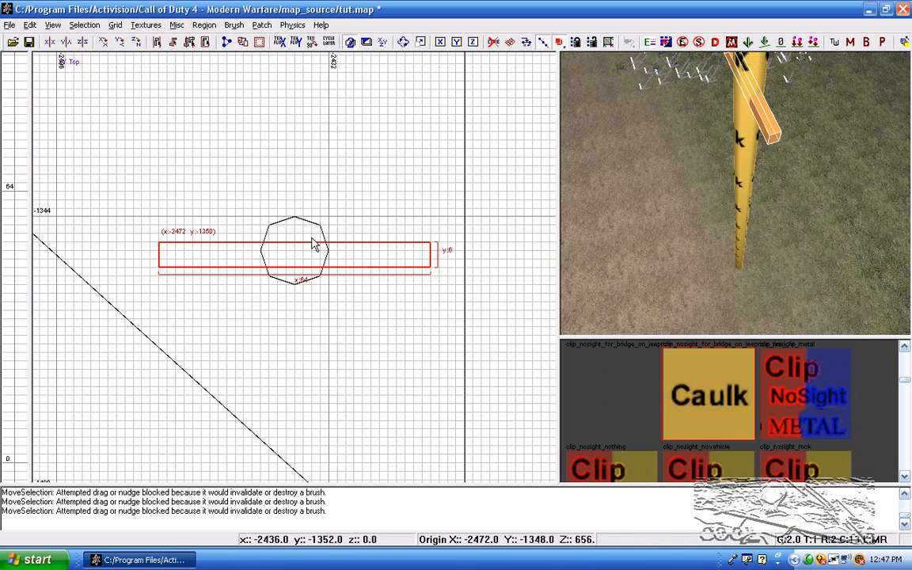
Step: Widen the crossbar to 8 units and extend it evenly on both sides of the pole to 128 units
drag(302, 296, 301, 287)
drag(311, 236, 310, 230)
drag(304, 294, 305, 303)
scroll(305, 304, down, 6)
key(ctrl+Tab)
scroll(303, 301, down, 4)
scroll(314, 280, up, 4)
key(4)
drag(318, 277, 356, 266)
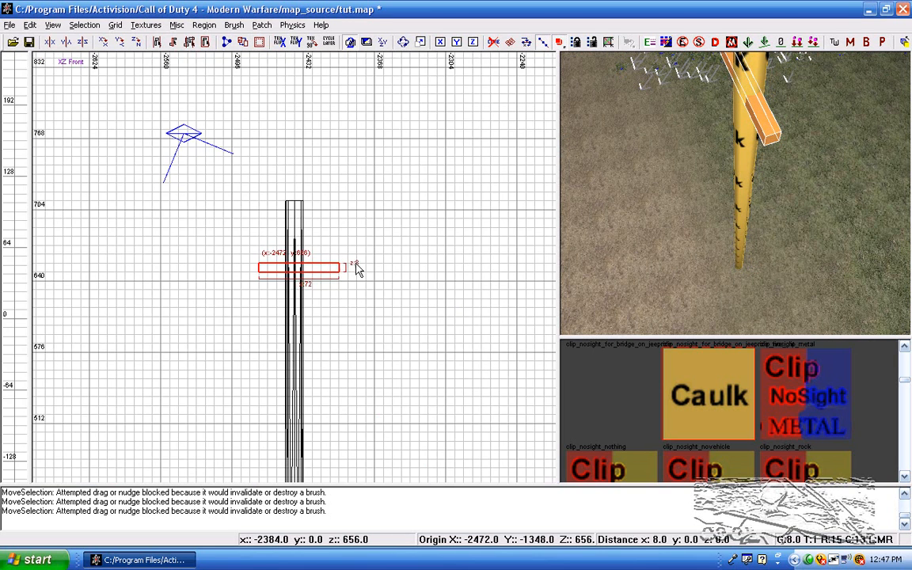
mouse_move(247, 273)
mouse_down()
mouse_move(212, 292)
mouse_move(231, 290)
mouse_up()
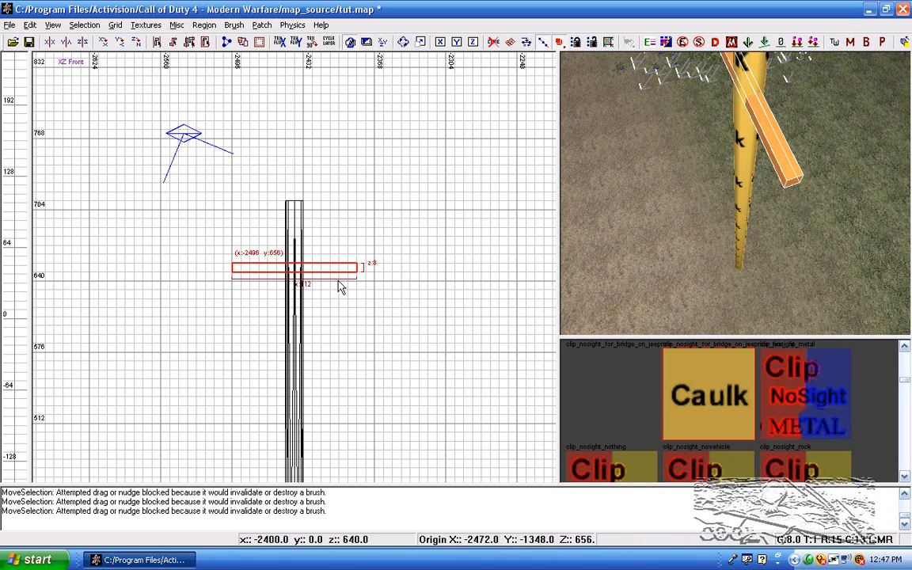
drag(179, 275, 172, 277)
drag(375, 276, 384, 274)
Step: Duplicate the crossbar and place the copy 48 units below the first one on the pole
scroll(314, 263, up, 3)
right_drag(314, 264, 363, 224)
key(space)
drag(422, 216, 408, 294)
mouse_move(735, 238)
right_down()
mouse_move(751, 204)
mouse_move(736, 227)
right_up()
key(Escape)
Step: Draw a tiny Caulk brush about 2 x 3 x 8 units at one end of the crossbars
key(ctrl+Tab)
key(ctrl+Tab)
scroll(364, 313, down, 7)
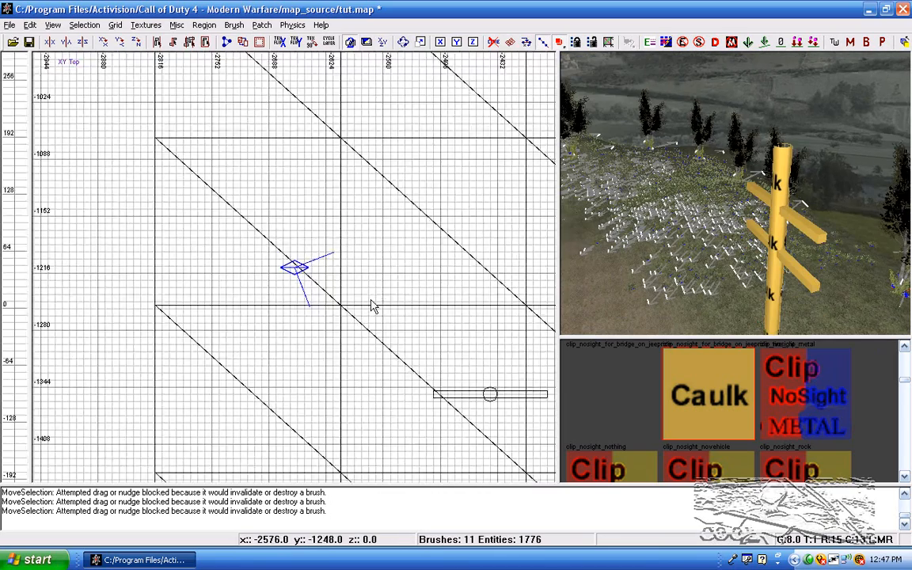
scroll(391, 316, up, 4)
mouse_move(391, 316)
right_down()
mouse_move(378, 261)
mouse_move(276, 123)
right_up()
scroll(364, 271, up, 2)
right_drag(364, 271, 307, 285)
scroll(384, 208, up, 6)
right_drag(416, 183, 259, 394)
key(1)
scroll(364, 263, up, 2)
shift+click(405, 256)
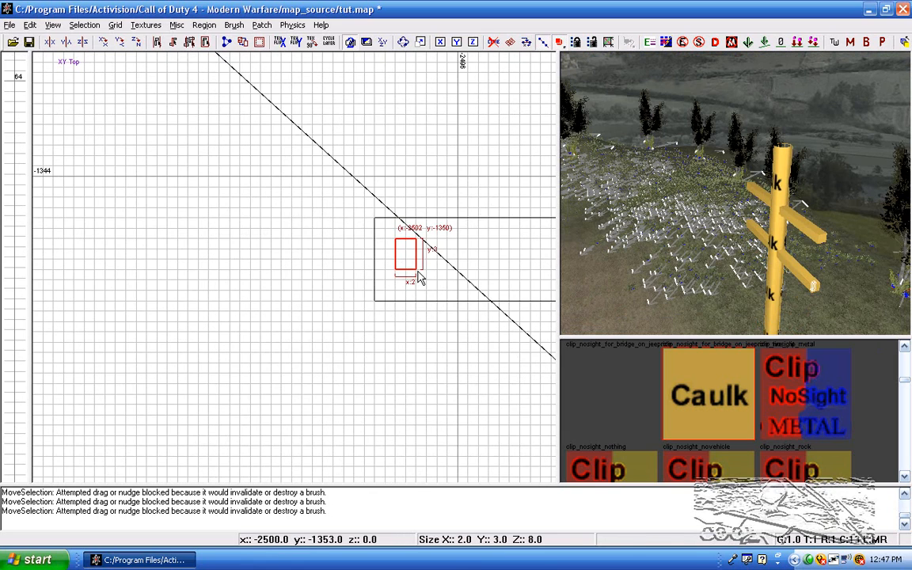
key(ctrl+Tab)
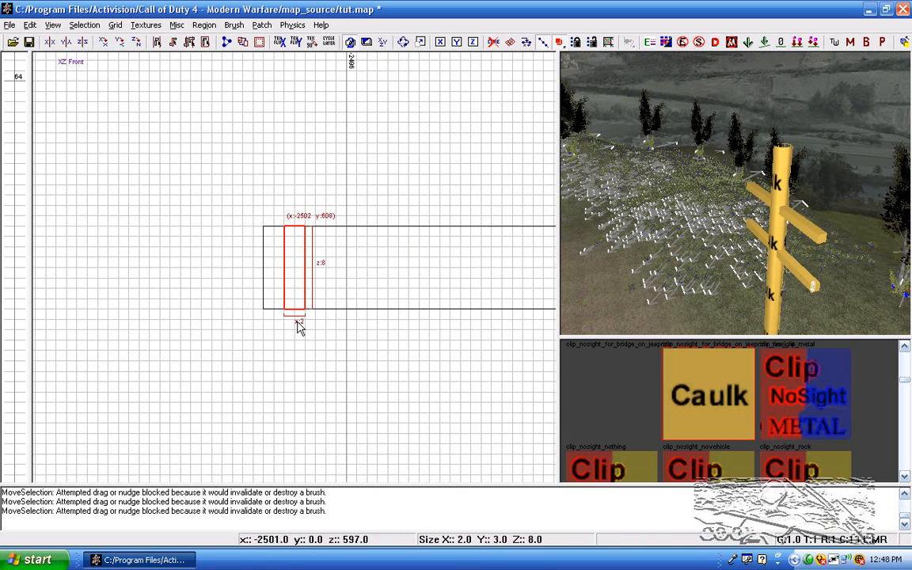
Step: Set the tiny block on top of the lower crossbar at 3 units tall and clip its upper corners in the front view
mouse_move(302, 284)
mouse_down()
mouse_move(309, 271)
mouse_move(309, 296)
mouse_move(315, 231)
mouse_up()
scroll(310, 183, up, 2)
drag(322, 137, 323, 135)
mouse_move(332, 218)
right_down()
mouse_move(340, 265)
mouse_move(340, 234)
mouse_move(291, 244)
right_up()
scroll(342, 265, up, 3)
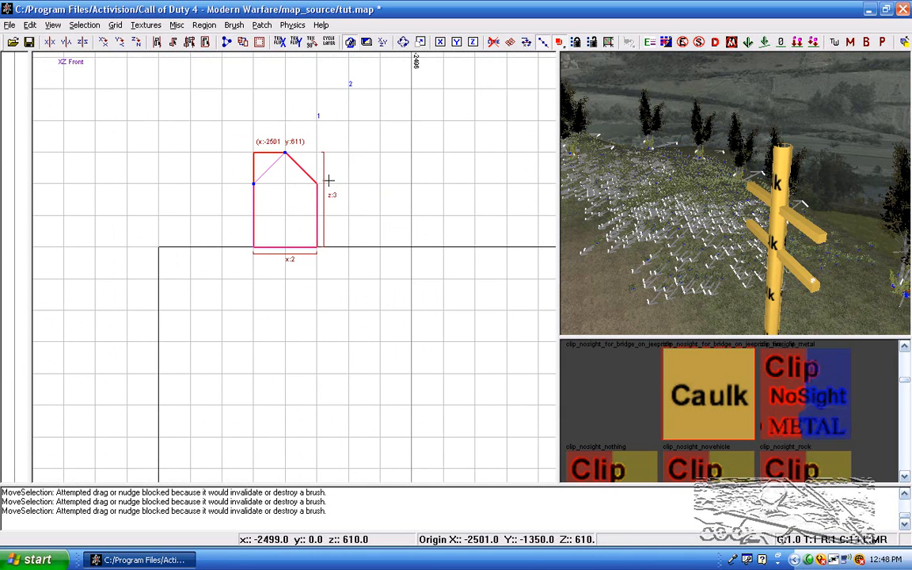
Step: Clip the block's upper corners in the side view and centre it across the crossbar's width
key(ctrl+Tab)
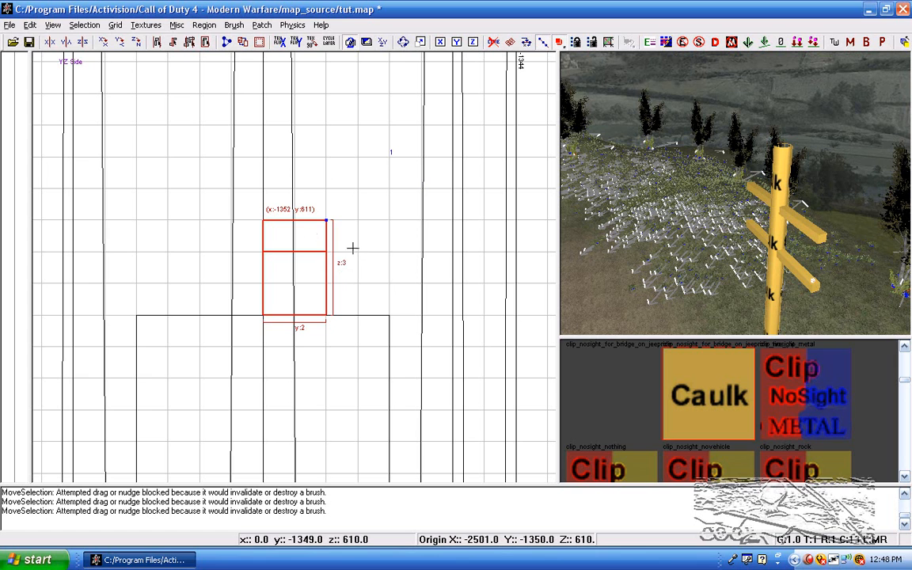
drag(310, 220, 334, 240)
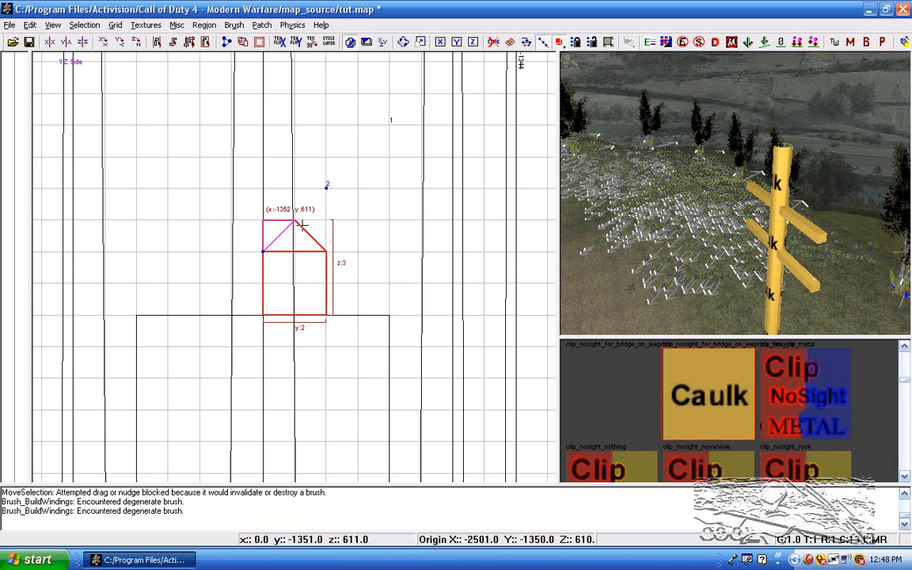
key(ctrl+Tab)
scroll(327, 237, down, 6)
scroll(332, 242, up, 4)
drag(295, 280, 295, 302)
scroll(296, 305, down, 3)
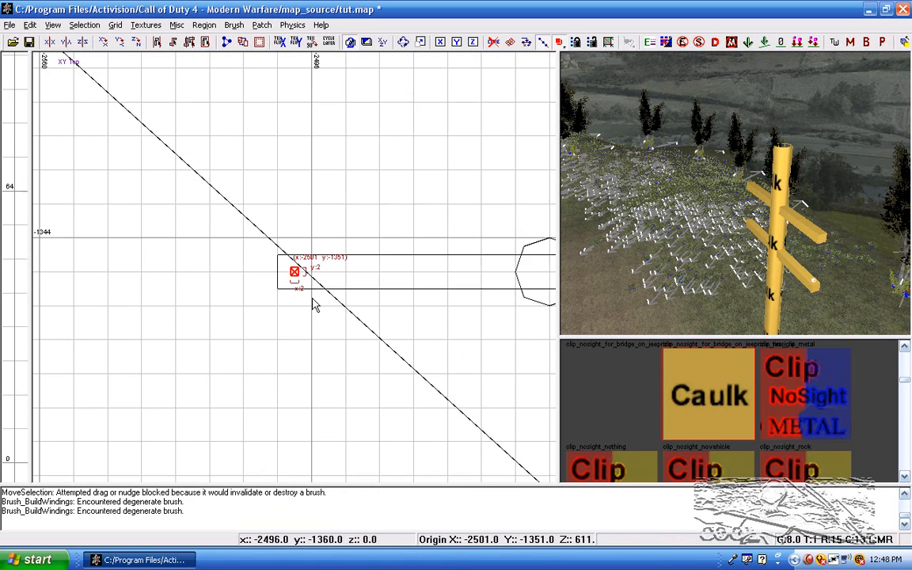
Step: Duplicate the pointed block and set the copy on top of the same end of the upper crossbar
key(ctrl+Tab)
scroll(309, 295, up, 4)
mouse_move(270, 357)
mouse_down()
mouse_move(323, 407)
mouse_move(280, 67)
mouse_move(303, 401)
mouse_move(303, 390)
mouse_up()
scroll(303, 390, down, 2)
right_drag(305, 397, 298, 228)
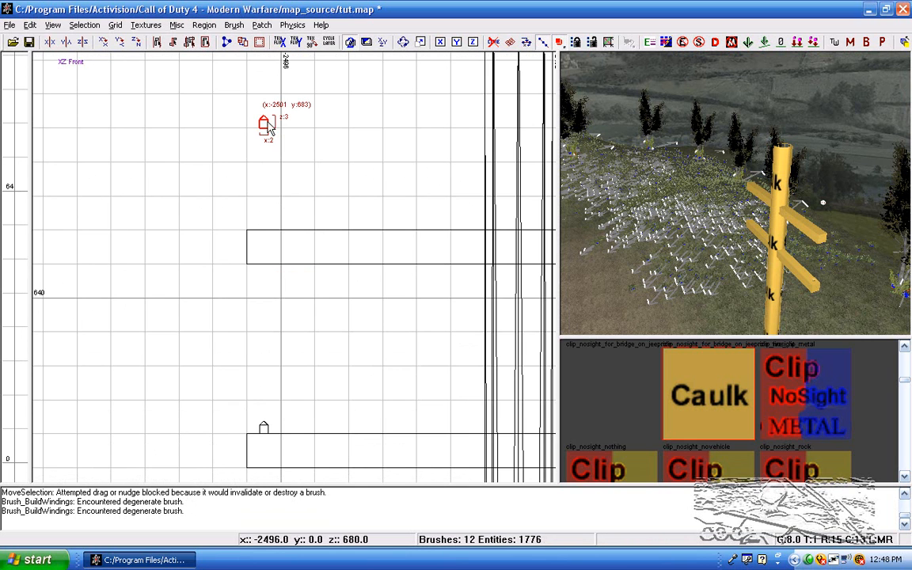
drag(272, 136, 272, 226)
scroll(491, 285, down, 2)
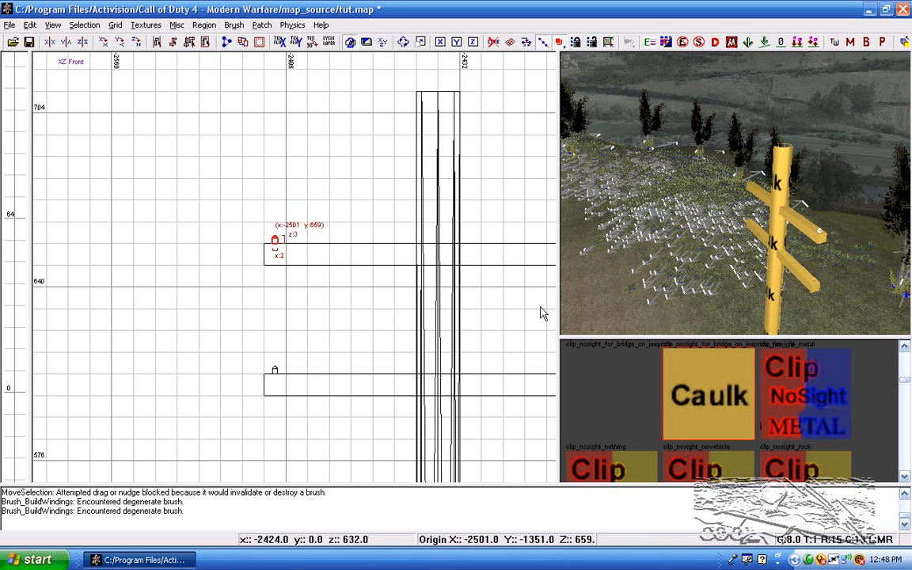
Step: Select the pointed blocks on both crossbars and duplicate them as a pair, undoing the side stretch
shift+click(816, 285)
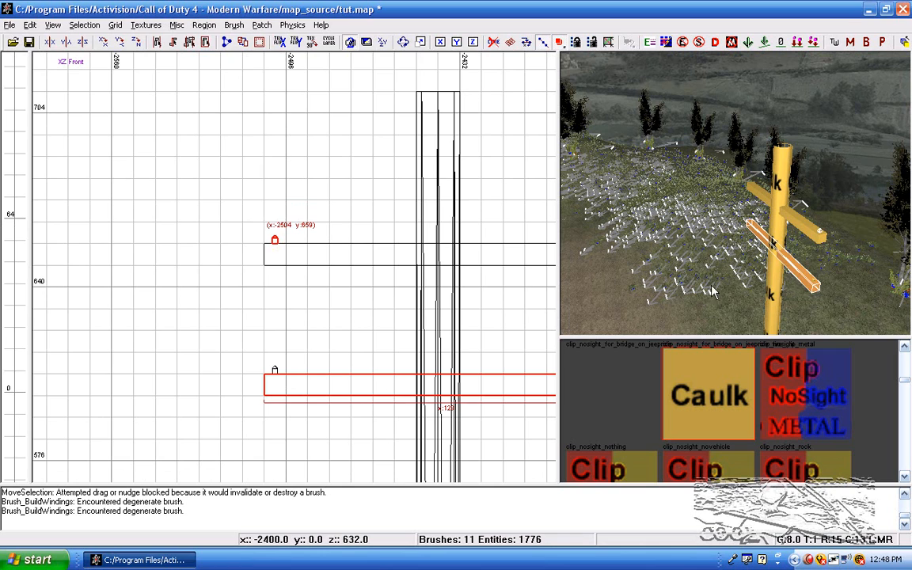
shift+click(814, 283)
shift+click(814, 279)
scroll(261, 273, down, 5)
key(ctrl+Tab)
key(ctrl+Tab)
scroll(264, 274, up, 5)
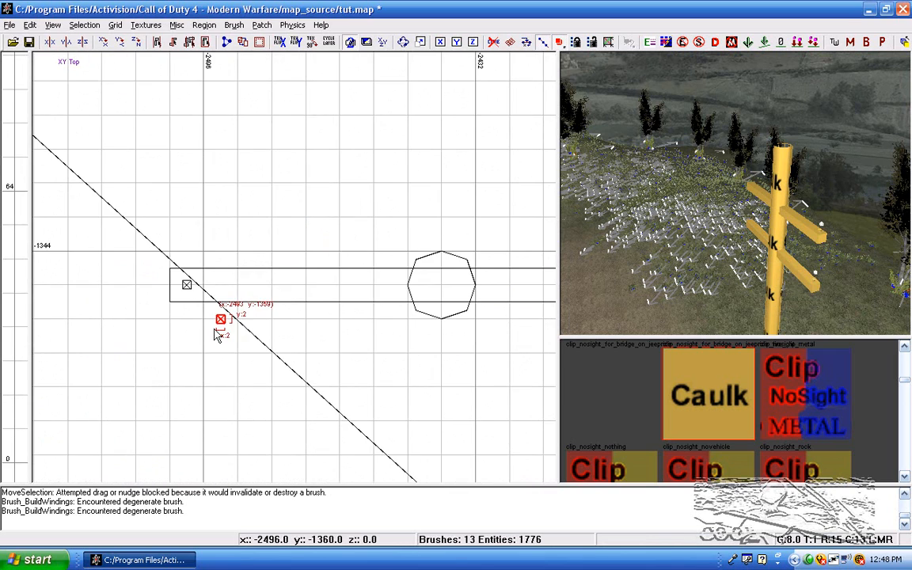
mouse_move(228, 320)
mouse_down()
mouse_move(558, 266)
mouse_move(554, 301)
mouse_up()
key(ctrl+z)
Step: Move the duplicated pair of blocks to the opposite end of the crossbars and deselect them
scroll(198, 326, down, 4)
mouse_move(206, 338)
right_down()
mouse_move(288, 326)
mouse_move(217, 320)
right_up()
scroll(198, 326, up, 5)
right_drag(134, 308, 364, 290)
scroll(224, 298, down, 3)
right_drag(224, 297, 119, 313)
drag(160, 334, 481, 313)
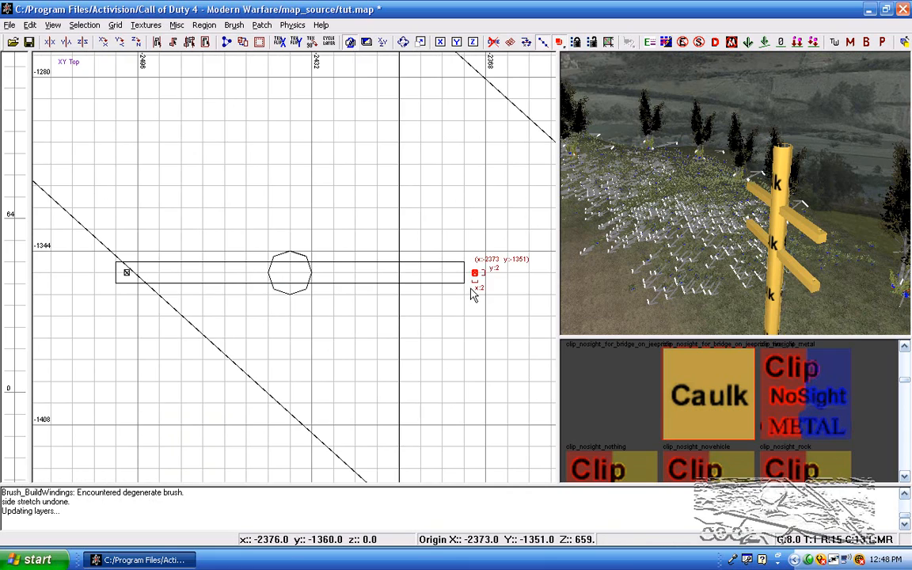
scroll(452, 273, down, 3)
key(Escape)
Step: Duplicate the pole with both crossbars, place the copy farther along the terrain and rotate it -15 degrees about Z
shift+click(796, 200)
shift+click(791, 258)
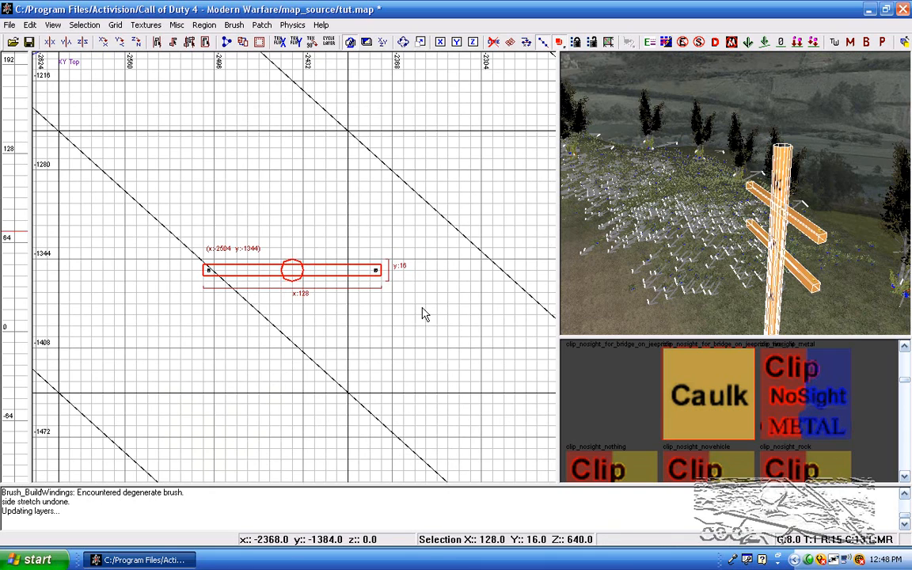
scroll(315, 304, down, 7)
scroll(280, 281, up, 4)
scroll(280, 277, down, 4)
mouse_move(301, 146)
right_down()
mouse_move(301, 261)
mouse_move(301, 166)
right_up()
scroll(302, 260, up, 3)
key(space)
mouse_move(286, 447)
mouse_down()
mouse_move(297, 337)
mouse_move(285, 181)
mouse_move(318, 134)
mouse_up()
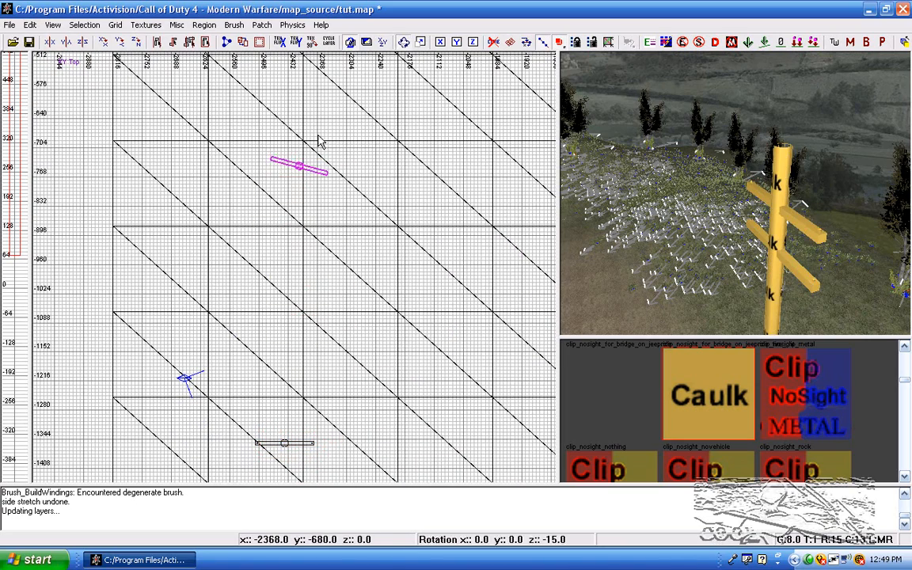
key(r)
Step: Deselect the rotated pole copy and examine the poles in the 3D view
scroll(322, 151, up, 3)
right_drag(657, 171, 586, 171)
mouse_move(681, 194)
right_down()
mouse_move(649, 192)
mouse_move(681, 193)
mouse_move(705, 247)
mouse_move(709, 188)
right_up()
key(Escape)
right_drag(613, 199, 645, 199)
scroll(408, 165, down, 3)
right_drag(366, 186, 389, 273)
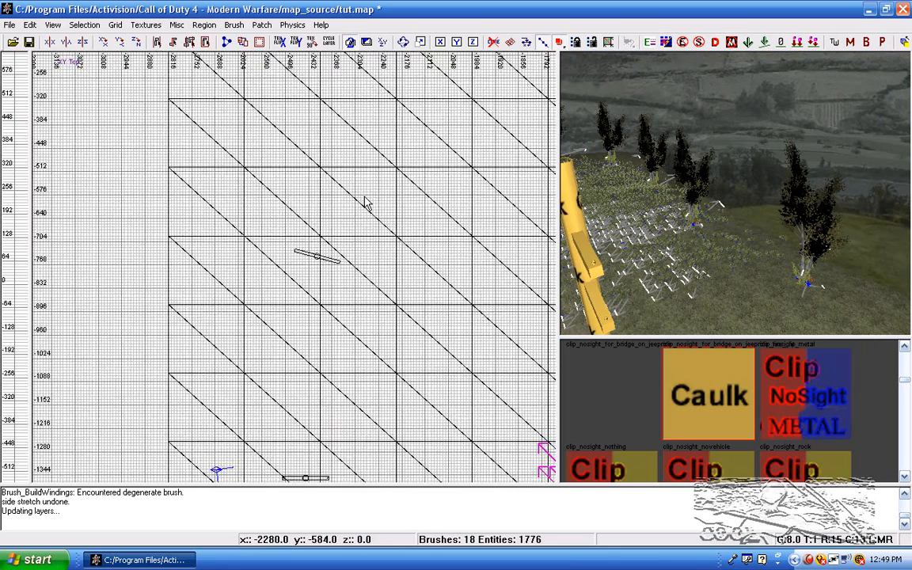
Step: Select the insulators at both ends of the first pole's crossbars, deleting the stray brush drawn over one end
scroll(364, 190, down, 1)
right_drag(347, 225, 306, 27)
scroll(284, 288, up, 7)
scroll(267, 319, up, 5)
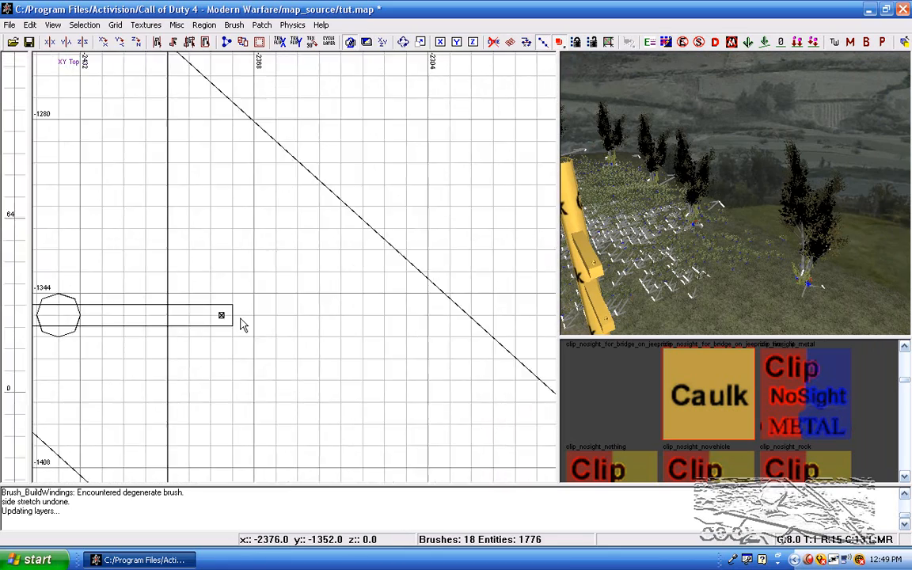
drag(274, 261, 188, 431)
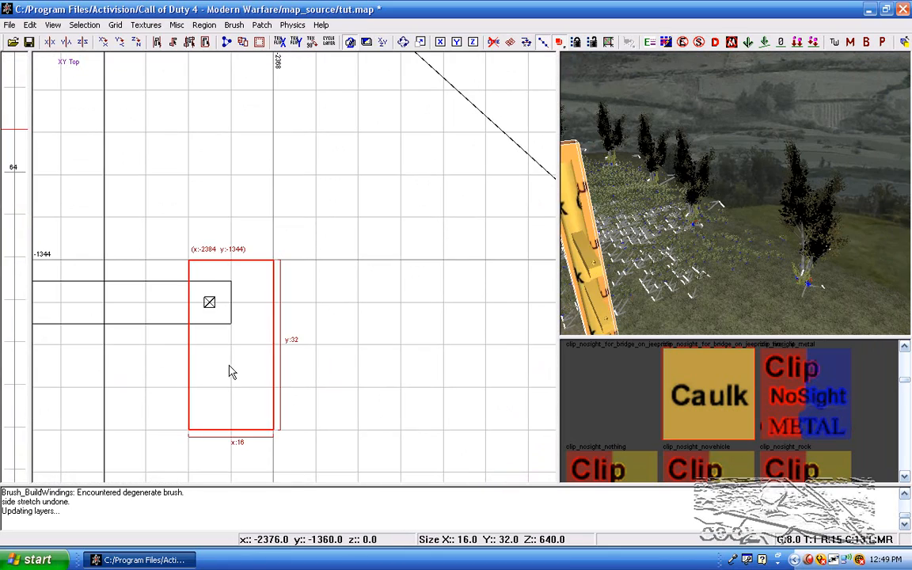
key(BackSpace)
shift+click(209, 302)
scroll(150, 398, down, 4)
right_drag(171, 387, 469, 478)
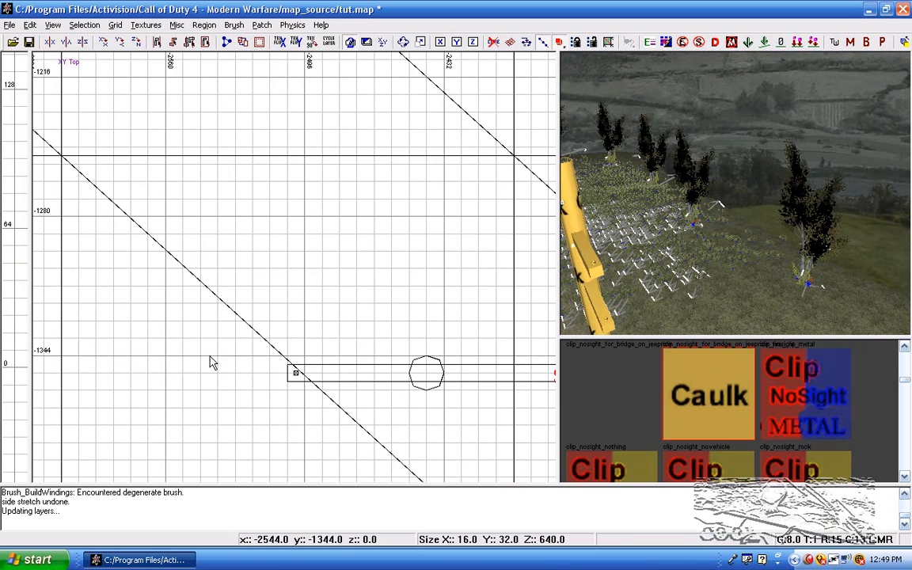
shift+click(296, 372)
scroll(248, 386, down, 3)
right_drag(227, 372, 162, 459)
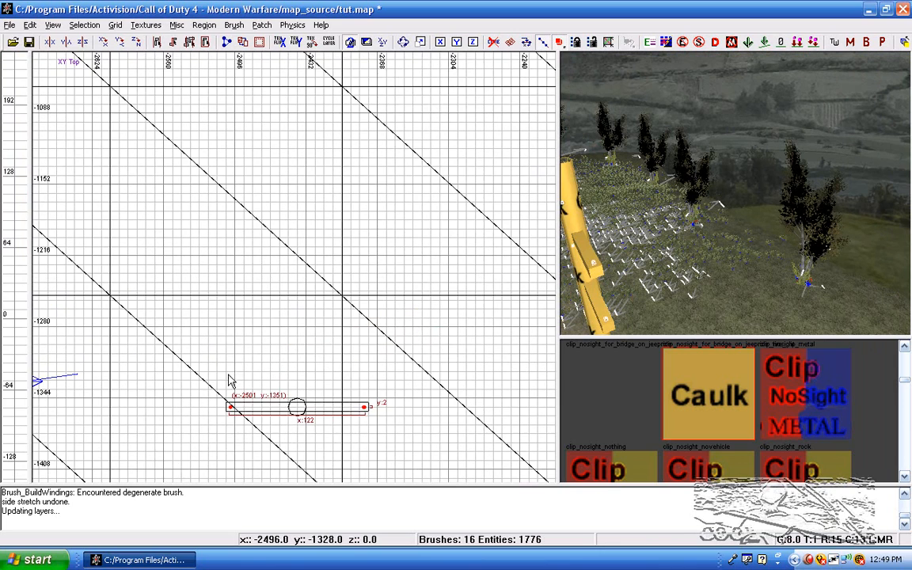
Step: Duplicate the selected insulators and move the copies up to the crossbars of the rotated pole
key(space)
drag(312, 226, 367, 55)
right_drag(369, 69, 315, 346)
drag(337, 170, 340, 50)
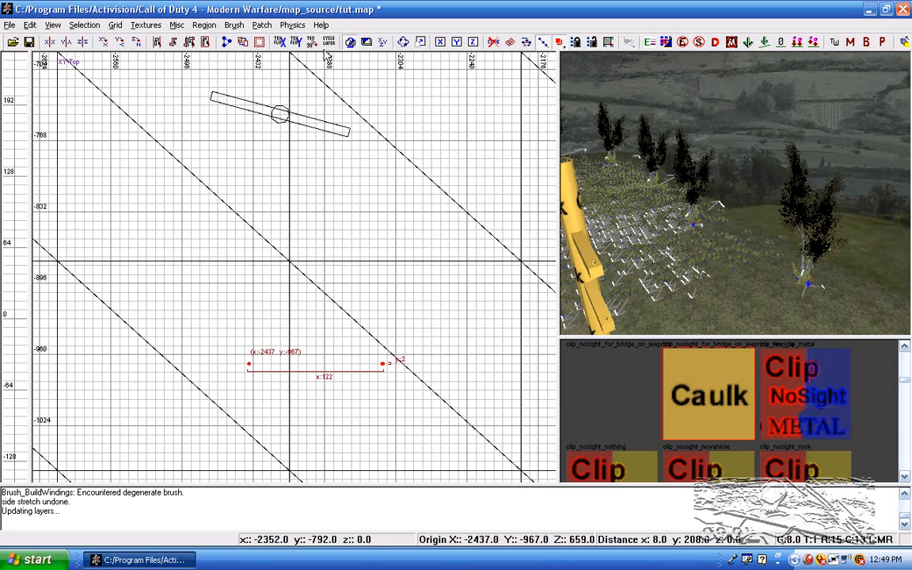
scroll(355, 323, up, 1)
drag(356, 339, 333, 105)
scroll(369, 135, up, 3)
right_drag(393, 158, 350, 328)
drag(393, 160, 349, 70)
scroll(435, 159, up, 2)
drag(421, 88, 407, 157)
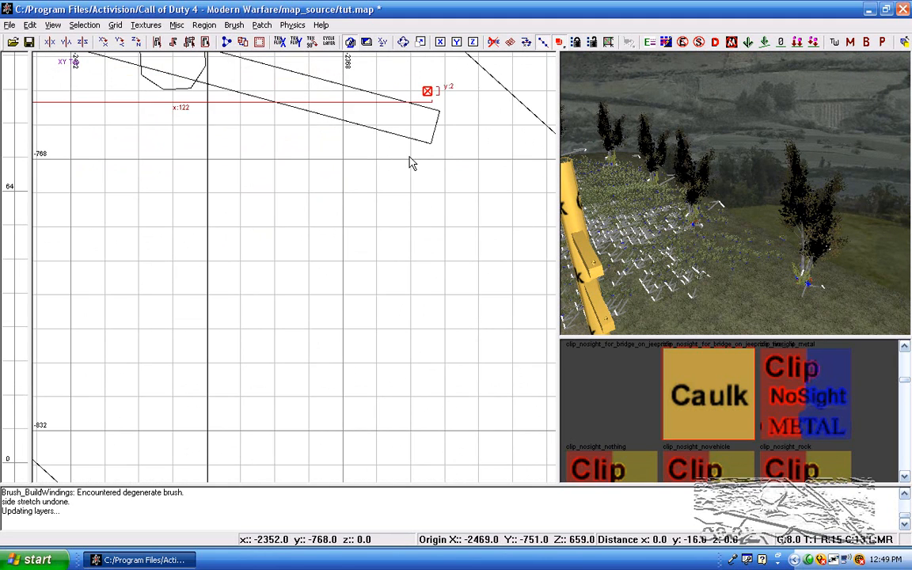
Step: Set the grid size to 1, fit the copied insulators onto one end of the rotated crossbars, and deselect them
scroll(413, 115, up, 3)
scroll(418, 108, down, 3)
drag(407, 106, 395, 169)
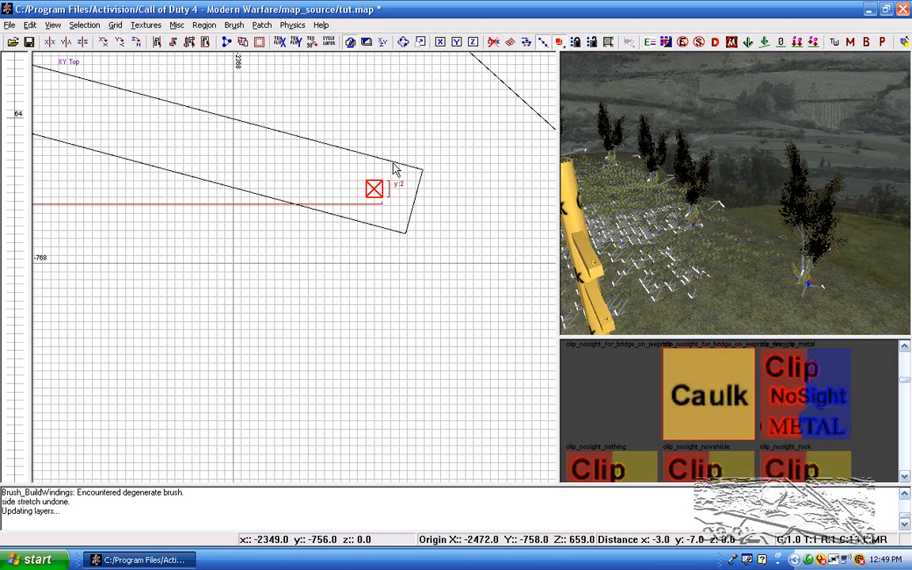
right_drag(579, 181, 570, 180)
scroll(391, 168, down, 8)
right_drag(238, 179, 369, 149)
key(Escape)
Step: Move the other copied insulators onto the opposite end of the rotated crossbars and deselect them
scroll(277, 149, up, 3)
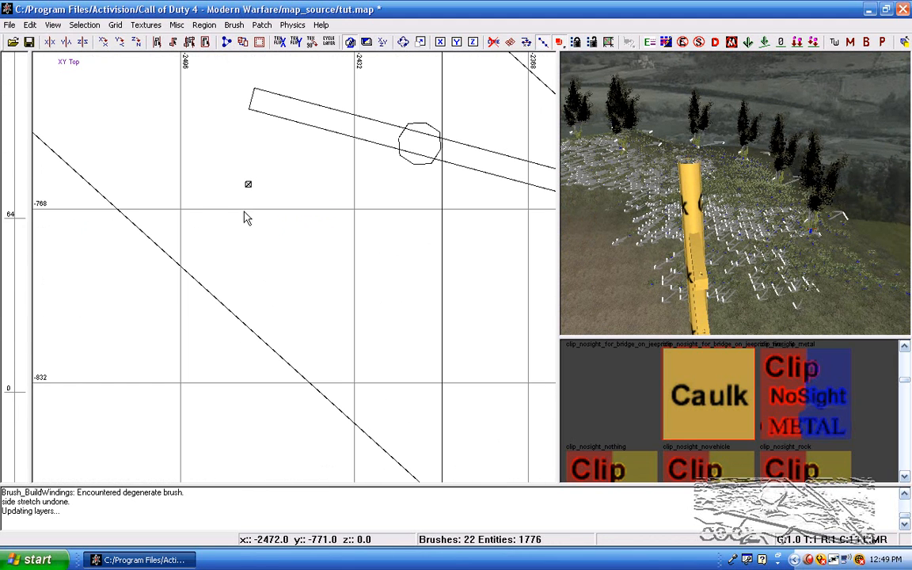
drag(265, 166, 216, 211)
key(BackSpace)
alt+shift+drag(273, 167, 210, 218)
right_drag(240, 240, 236, 315)
scroll(243, 250, up, 4)
drag(242, 250, 323, 109)
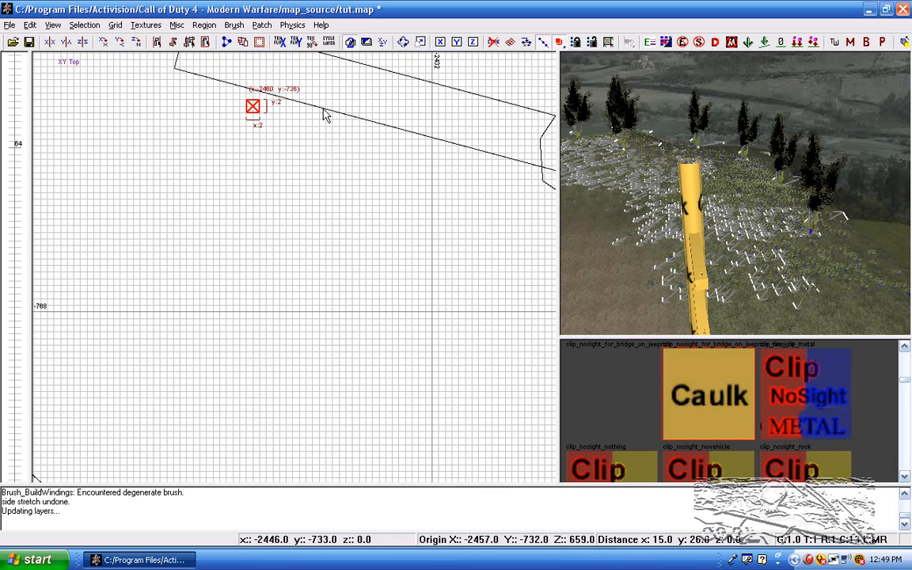
mouse_move(305, 371)
right_down()
mouse_move(291, 352)
mouse_move(277, 187)
right_up()
drag(299, 245, 271, 247)
right_drag(650, 240, 643, 237)
key(Escape)
Step: Set the grid size to 8 and draw a thin wire brush of 8 by 656 by 8 units between the poles' upper crossbar ends
key(4)
scroll(275, 314, down, 5)
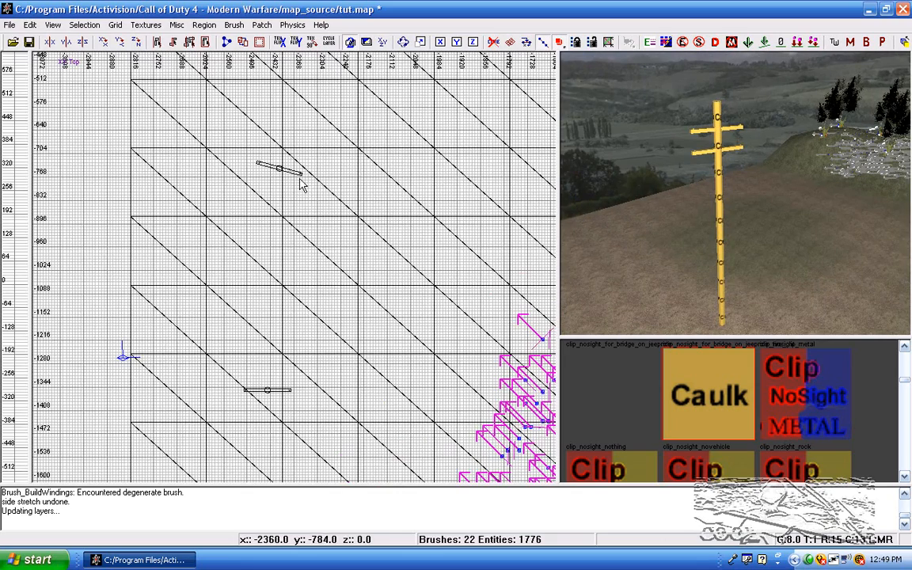
drag(302, 172, 265, 332)
drag(215, 237, 290, 279)
drag(308, 358, 298, 427)
key(ctrl+Tab)
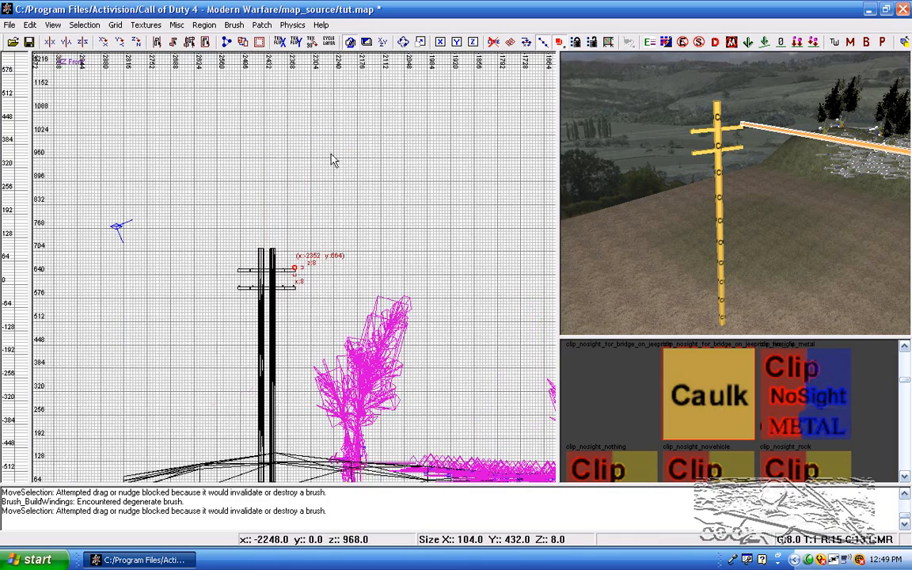
key(ctrl+Tab)
Step: Turn the wire brush into a simple curve patch with a width of 3 and a height of 3
click(262, 24)
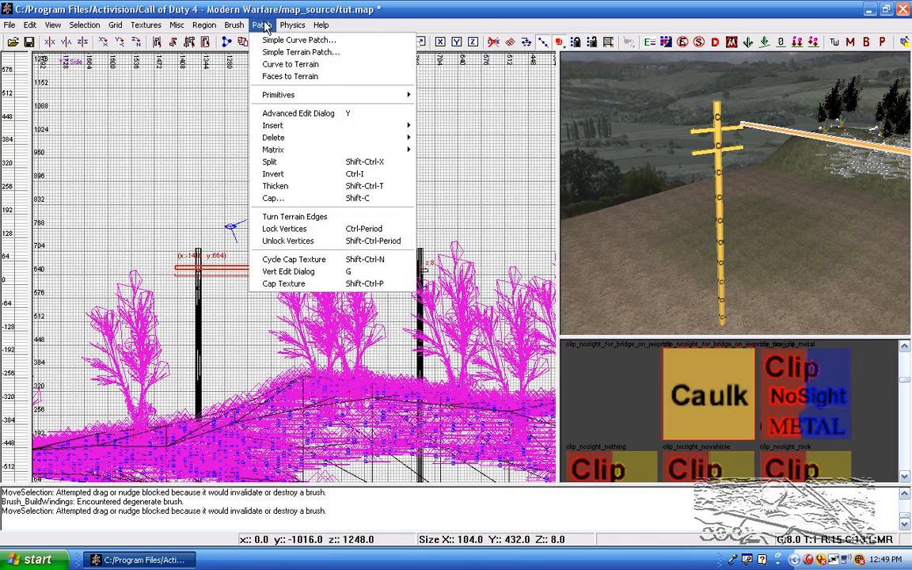
click(350, 66)
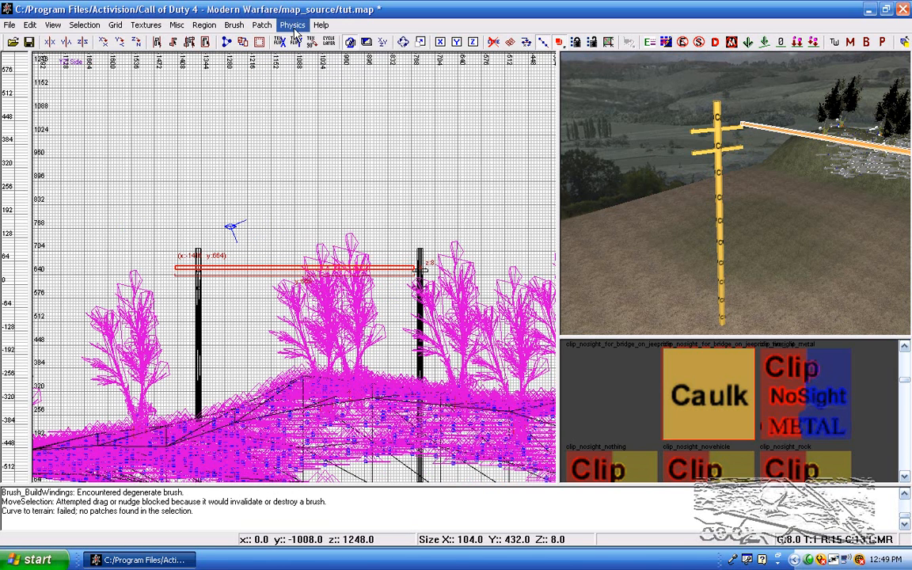
click(261, 25)
click(285, 52)
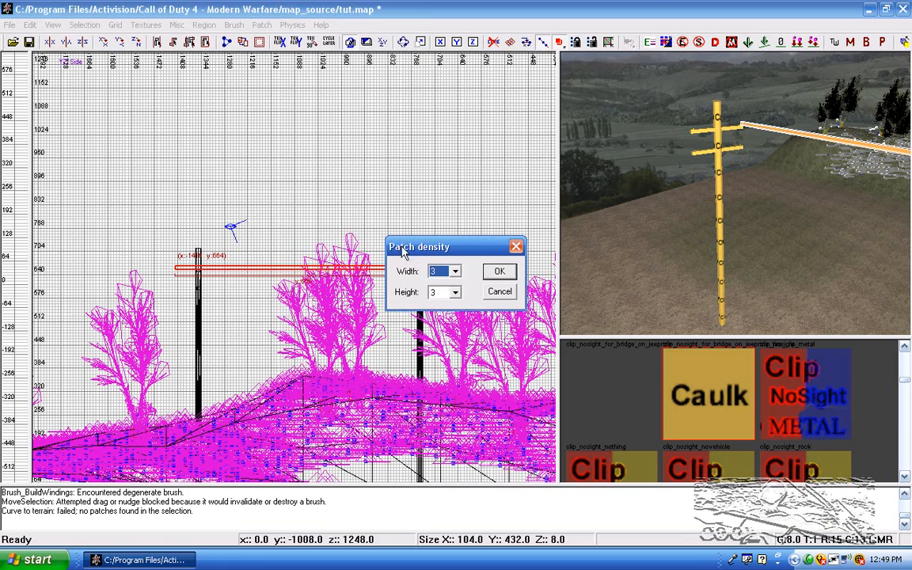
click(498, 271)
Step: Set the grid size to 1 and pull the wire patch's near end back to the first pole's upper insulator in the side view
scroll(238, 281, up, 5)
scroll(143, 311, up, 2)
scroll(164, 306, down, 2)
scroll(113, 292, up, 2)
drag(70, 291, 174, 292)
scroll(166, 293, up, 5)
right_drag(156, 294, 389, 214)
drag(115, 270, 129, 275)
scroll(194, 306, up, 2)
drag(176, 307, 179, 291)
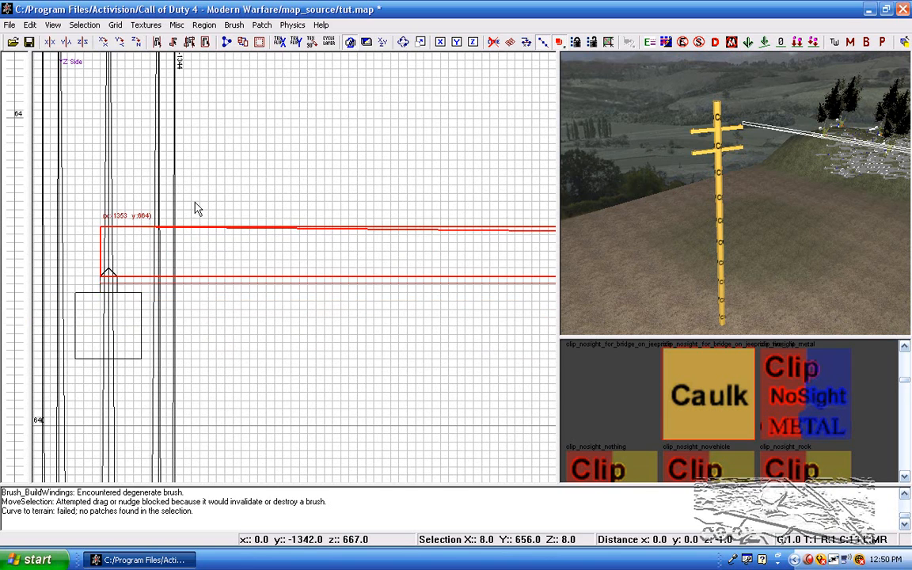
Step: Lower the wire patch's end vertices to the height of the insulator tips in the side view
drag(198, 205, 197, 258)
scroll(97, 270, up, 3)
drag(117, 258, 116, 314)
scroll(366, 324, down, 4)
right_drag(366, 324, 340, 322)
scroll(341, 328, down, 3)
Step: Move the wire's near end vertices onto the first pole's insulator in the top view
key(ctrl+Tab)
scroll(300, 271, up, 7)
drag(299, 291, 200, 299)
scroll(189, 274, up, 4)
scroll(299, 283, up, 2)
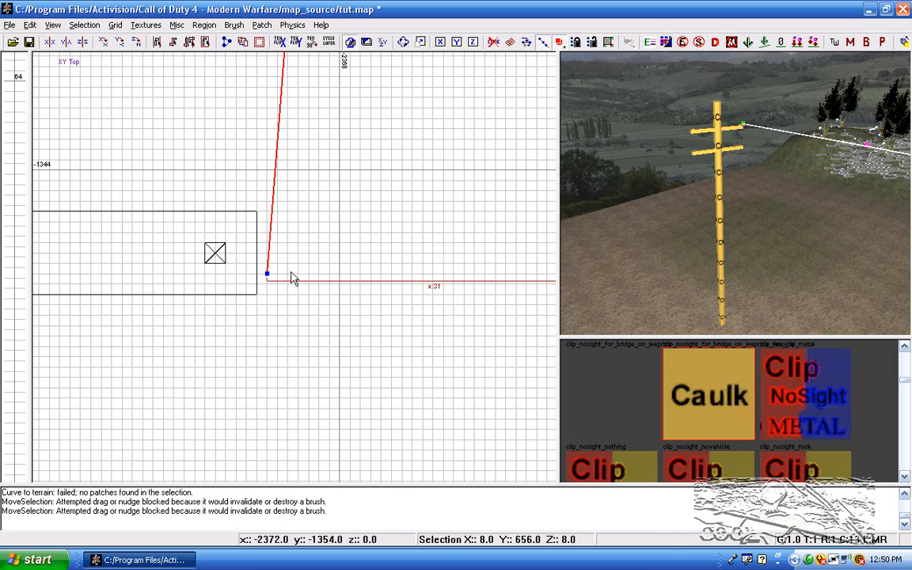
drag(299, 285, 241, 263)
Step: Move the wire's far end vertices onto the rotated pole's insulator in the top view
scroll(253, 195, down, 9)
right_drag(267, 195, 268, 134)
scroll(348, 317, up, 1)
scroll(355, 331, up, 2)
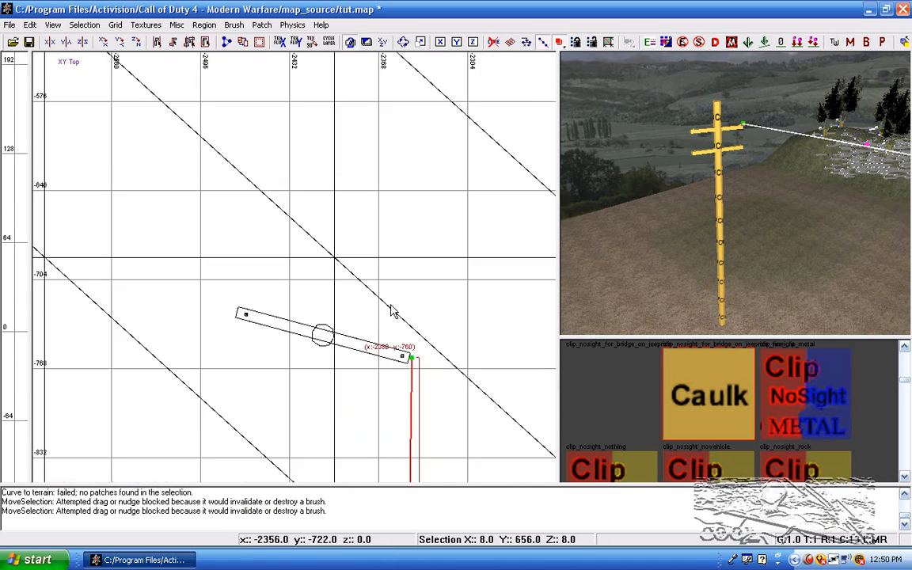
right_drag(324, 382, 268, 313)
scroll(373, 317, up, 4)
right_drag(396, 309, 292, 339)
scroll(356, 395, up, 4)
right_drag(357, 452, 389, 360)
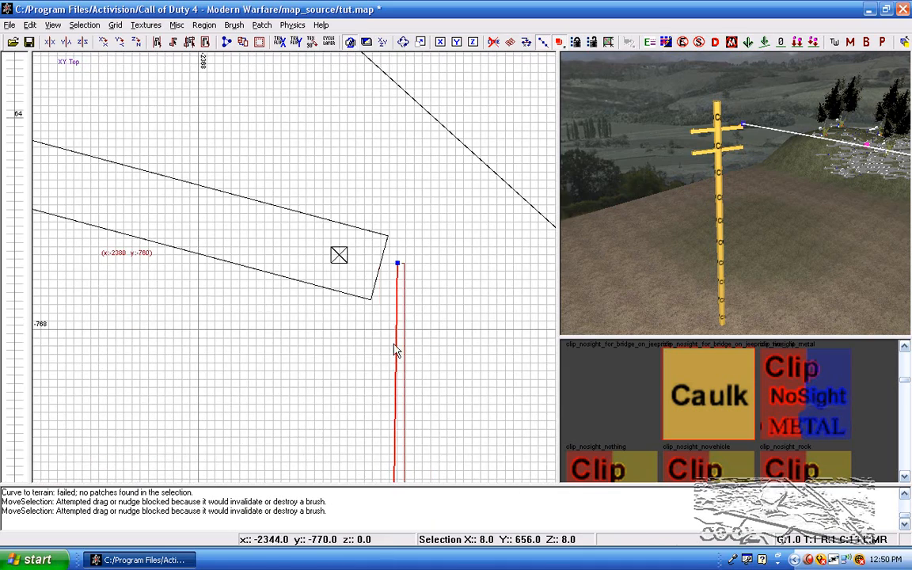
Step: Check the wire's ends in the front, side and top views, deselect it, and examine it in the 3D view
key(ctrl+Tab)
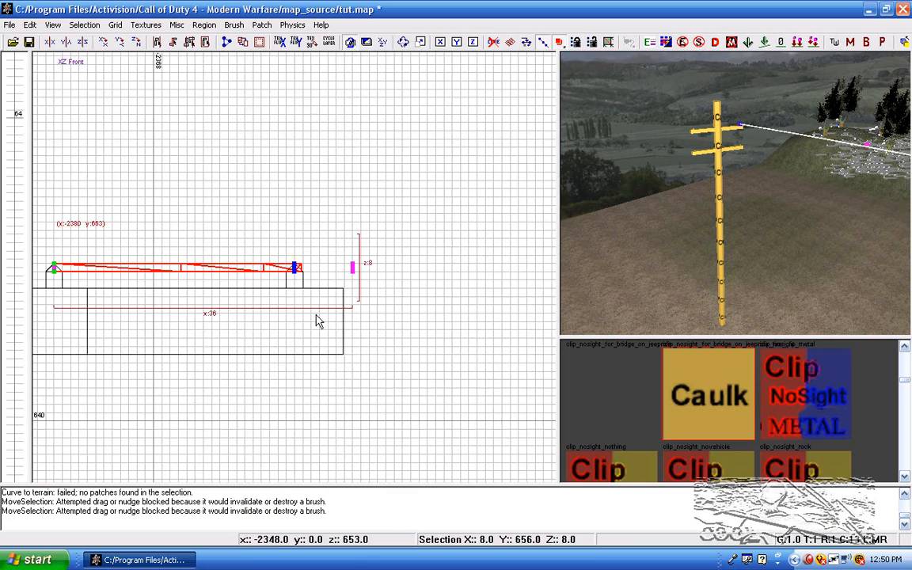
scroll(315, 310, down, 4)
key(ctrl+Tab)
key(ctrl+Tab)
scroll(325, 324, down, 13)
mouse_move(625, 253)
right_down()
mouse_move(696, 190)
mouse_move(752, 174)
mouse_move(708, 202)
mouse_move(784, 229)
mouse_move(772, 246)
right_up()
key(Escape)
mouse_move(734, 181)
right_down()
mouse_move(779, 158)
mouse_move(779, 218)
mouse_move(733, 181)
right_up()
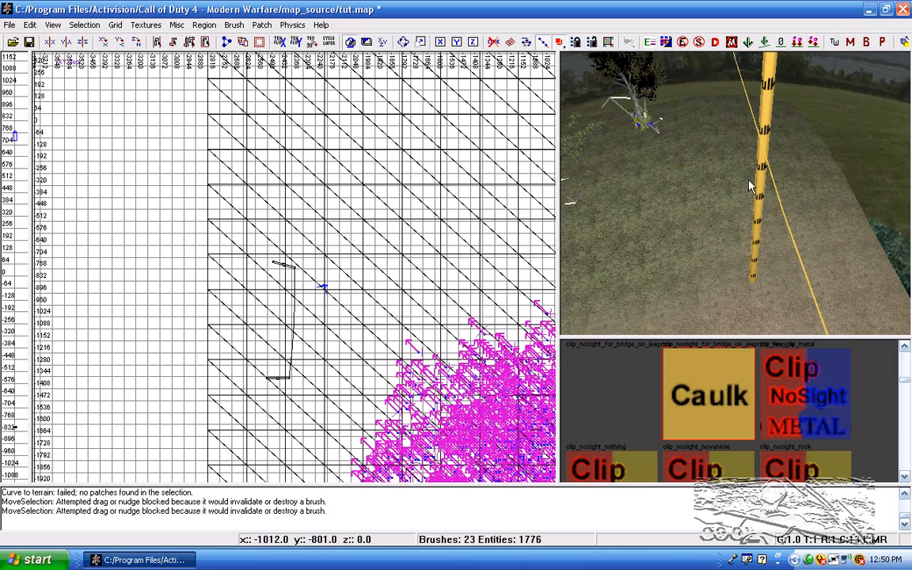
Step: Edit the wire's vertices and line up its middle vertices with both ends in the top view
key(v)
scroll(324, 345, up, 4)
right_drag(314, 344, 320, 277)
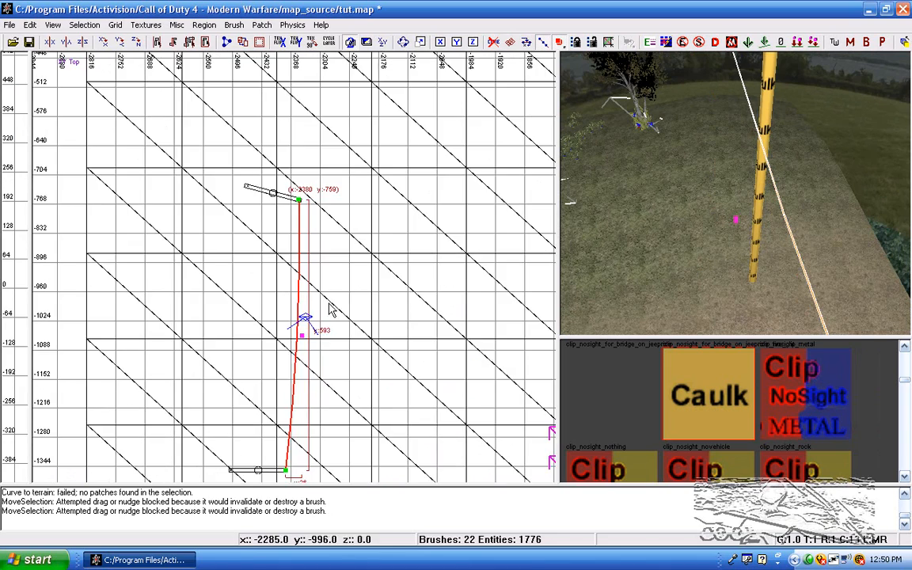
click(303, 336)
scroll(289, 361, up, 4)
drag(314, 363, 284, 349)
scroll(309, 361, down, 3)
scroll(305, 371, up, 3)
drag(305, 405, 312, 391)
Step: Lower the wire's middle vertices about 65 units in the side view to make it sag between the poles
key(ctrl+Tab)
scroll(307, 366, up, 4)
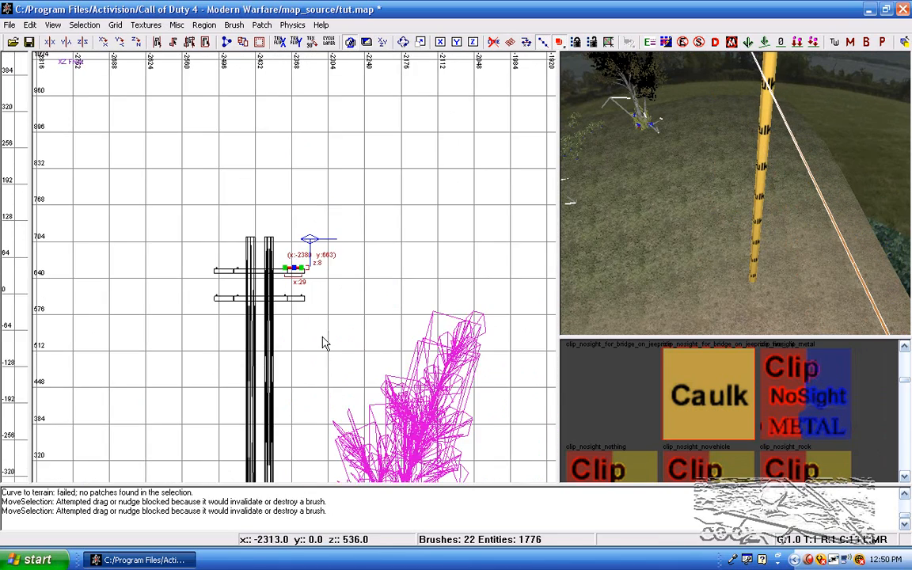
drag(304, 310, 298, 342)
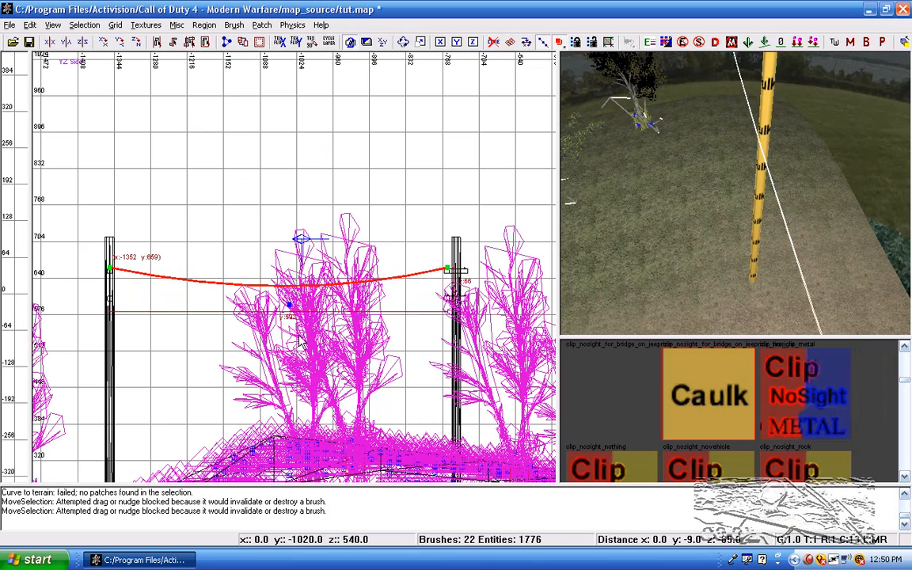
Step: Try duplicating the sagging wire in the top view and undo the copy
key(ctrl+Tab)
scroll(302, 185, up, 5)
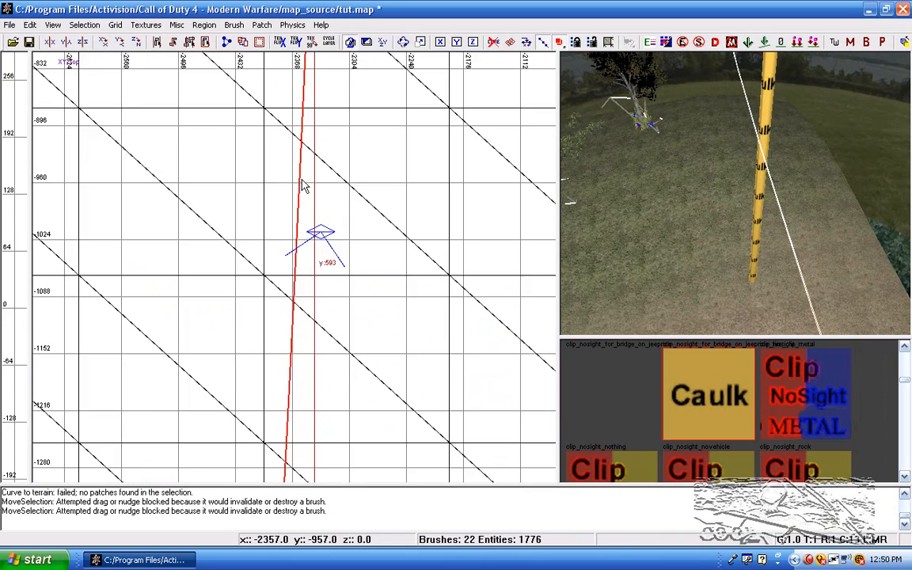
scroll(348, 197, up, 2)
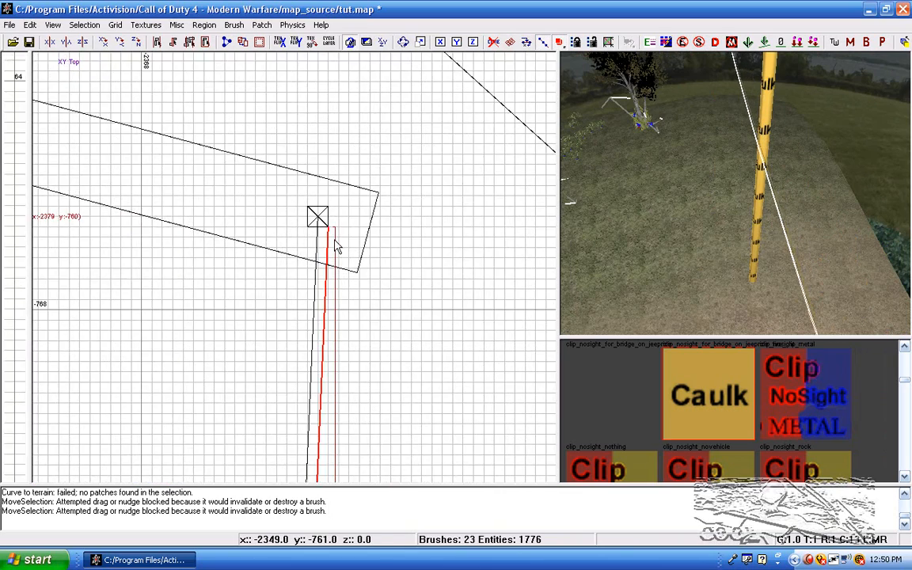
drag(321, 223, 331, 229)
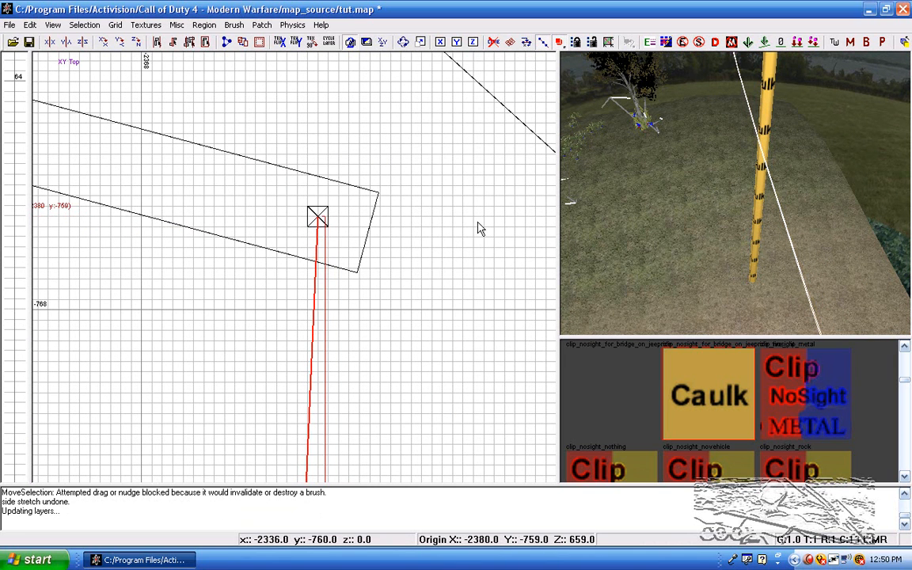
Step: Set the grid size to 8, duplicate the sagging wire and move the copy down onto the lower crossbars' insulators
key(a)
key(a)
mouse_move(783, 195)
right_down()
mouse_move(740, 182)
mouse_move(772, 170)
mouse_move(775, 207)
right_up()
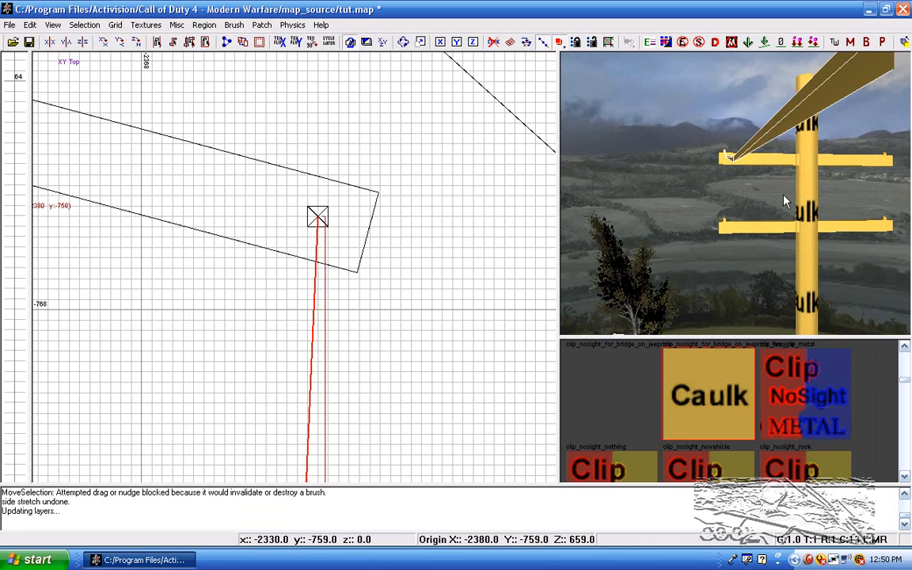
shift+click(778, 135)
scroll(274, 229, down, 3)
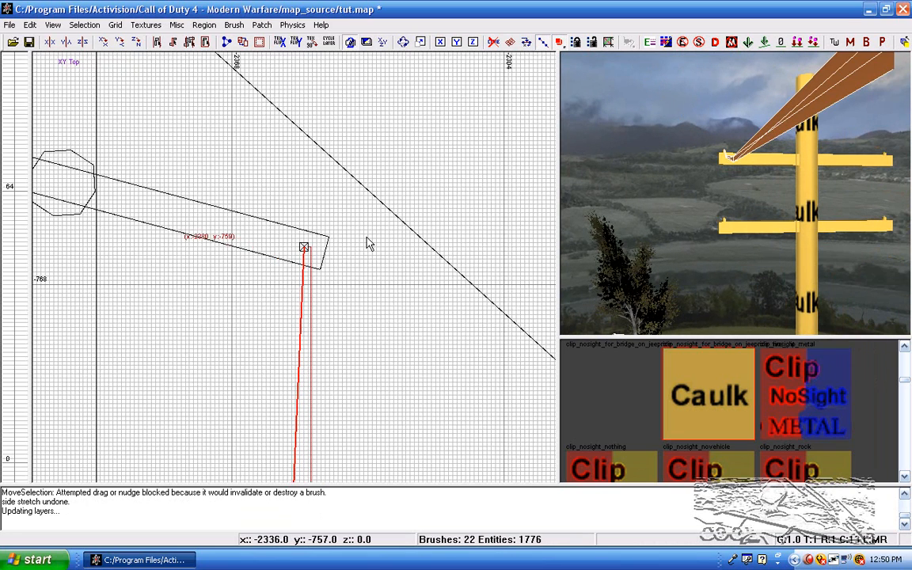
key(4)
key(space)
mouse_move(344, 284)
mouse_down()
mouse_move(318, 269)
mouse_move(293, 309)
mouse_move(291, 401)
mouse_up()
key(ctrl+Tab)
scroll(311, 249, down, 1)
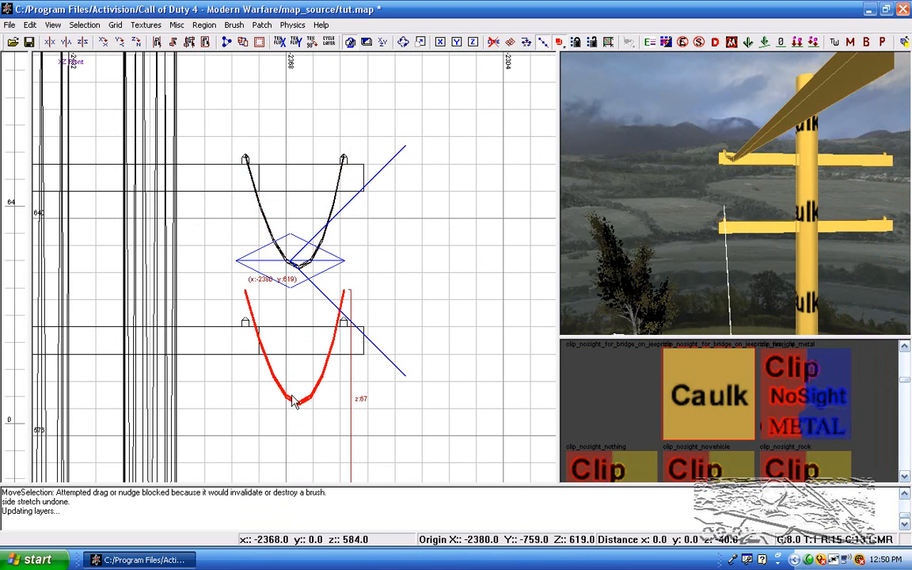
scroll(292, 393, down, 4)
scroll(339, 361, up, 1)
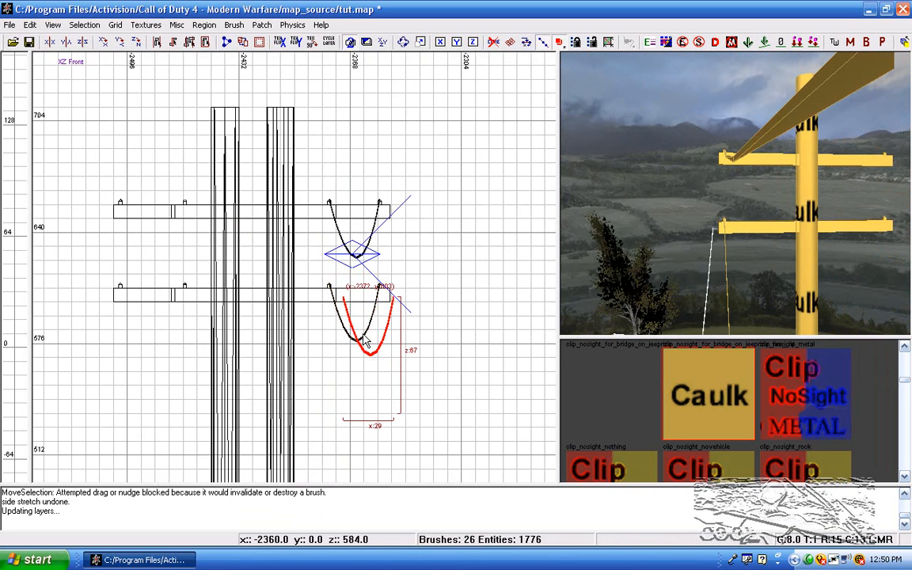
Step: Add wire copies at the opposite ends of the lower and upper crossbars, offset 120 units along X from the existing wires
drag(362, 358, 334, 351)
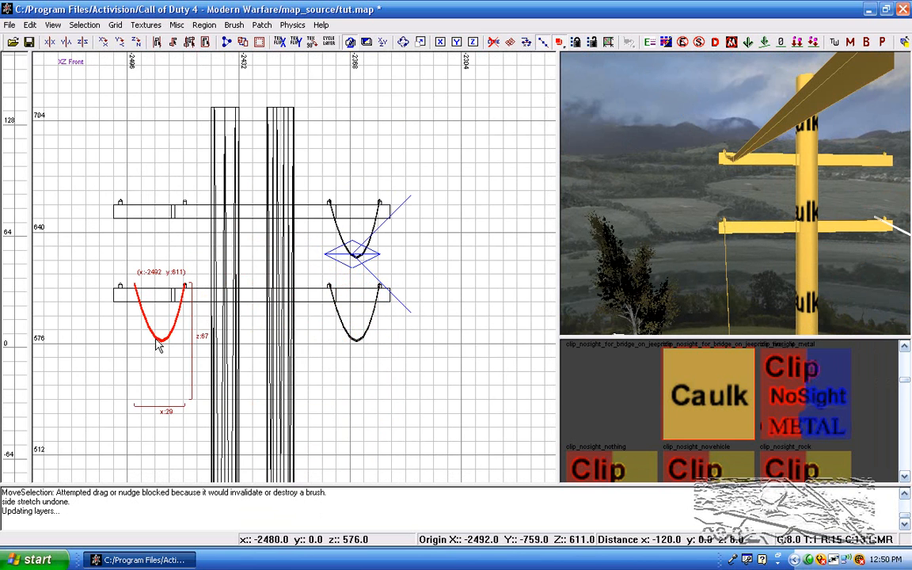
scroll(134, 318, up, 1)
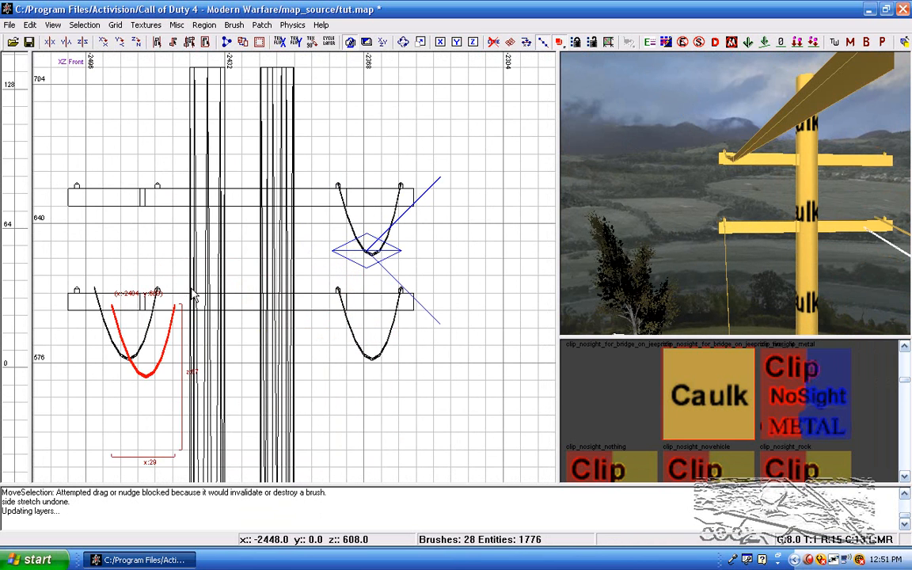
key(ctrl+Tab)
scroll(194, 299, down, 8)
key(ctrl+Tab)
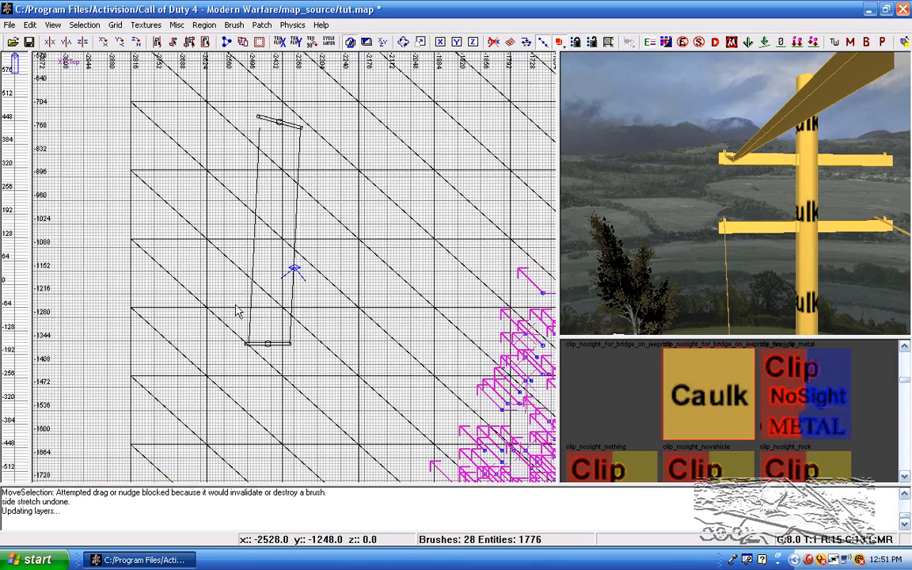
right_drag(731, 213, 823, 214)
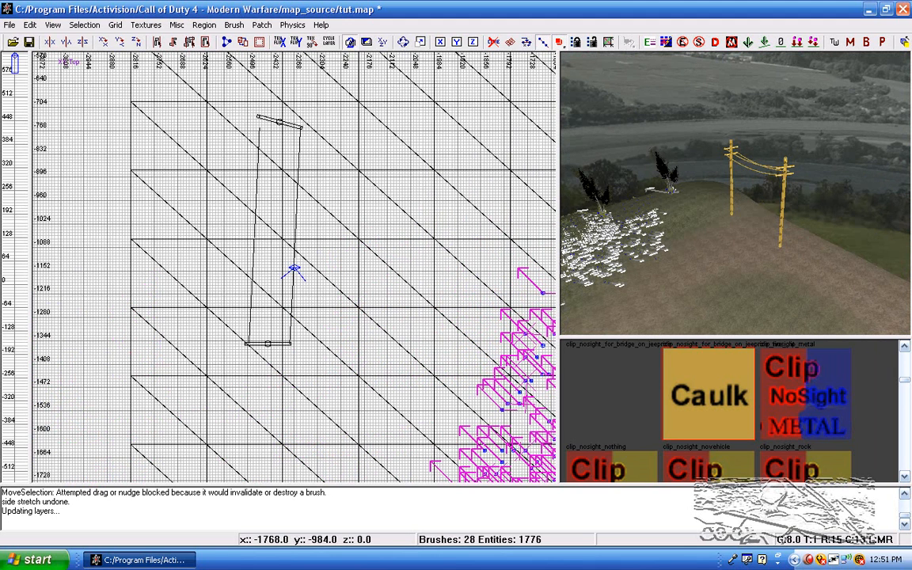